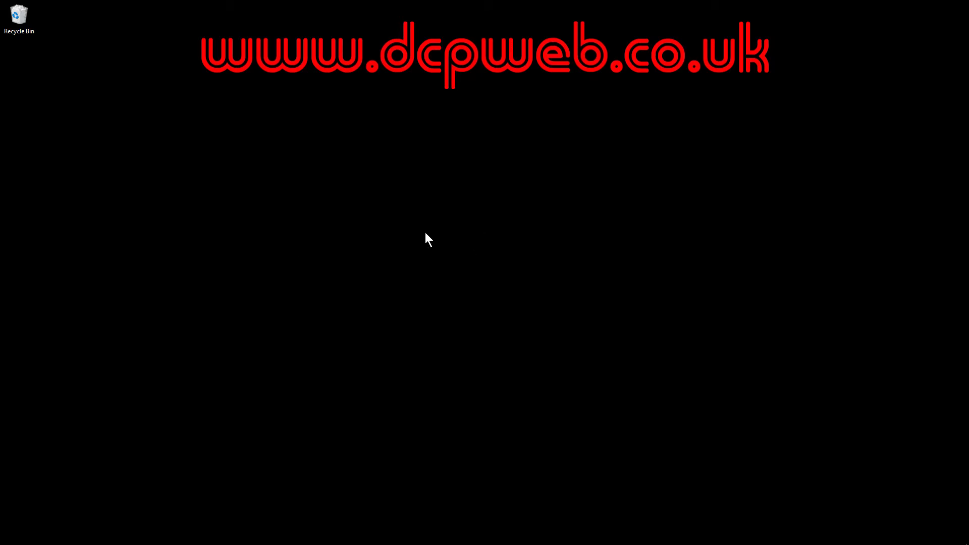
Step: Launch LibreOffice Writer from the Start menu's office apps group to get a blank Untitled 1 document
{"action": "left_click", "coordinate": [9, 537]}
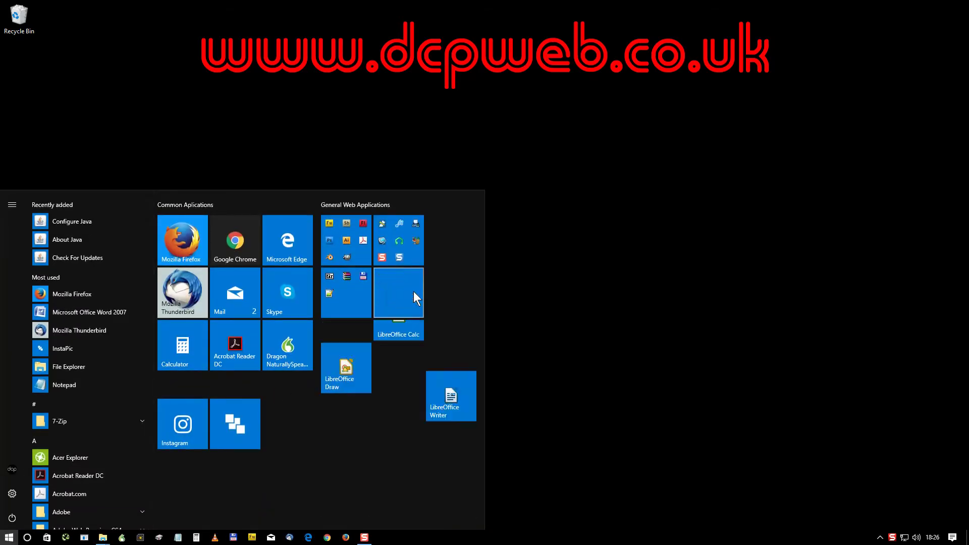
{"action": "left_click", "coordinate": [414, 292]}
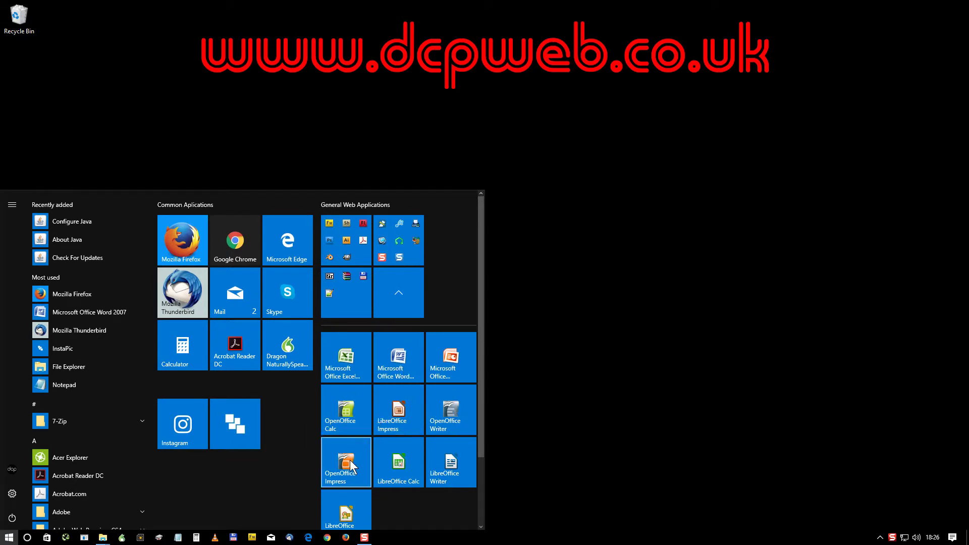
{"action": "left_click", "coordinate": [440, 465]}
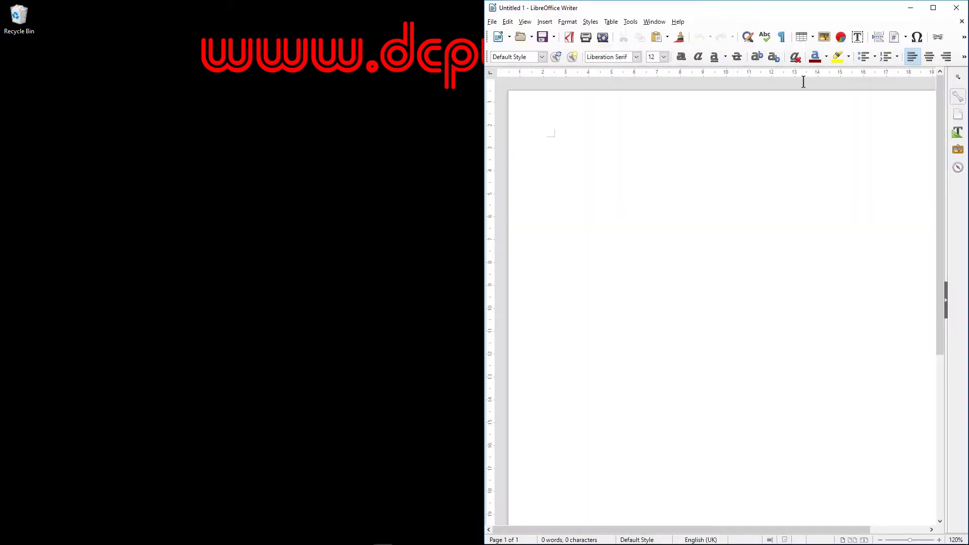
Step: Maximize the Writer window and add an empty paragraph at the top of the page
{"action": "left_click", "coordinate": [928, 9]}
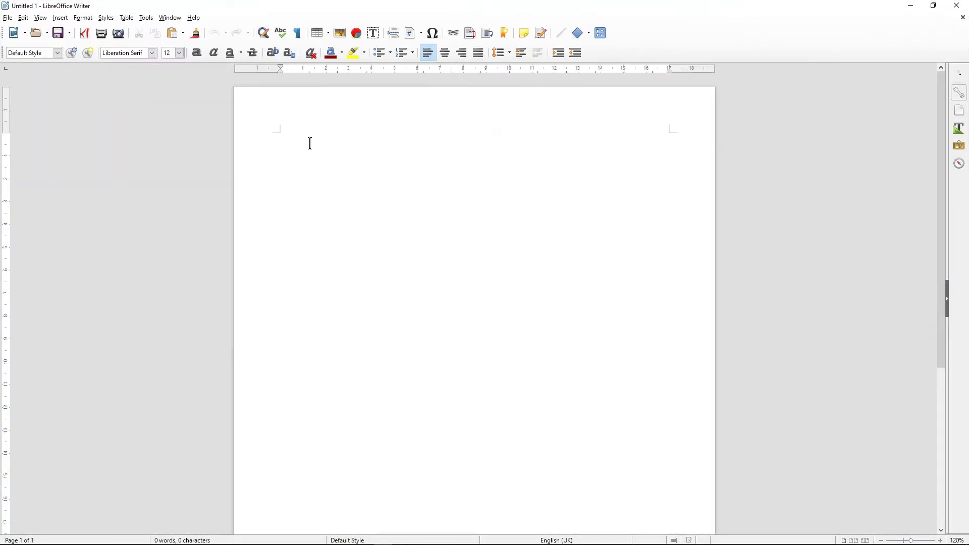
{"action": "scroll", "coordinate": [291, 214], "scroll_direction": "up", "scroll_amount": 4}
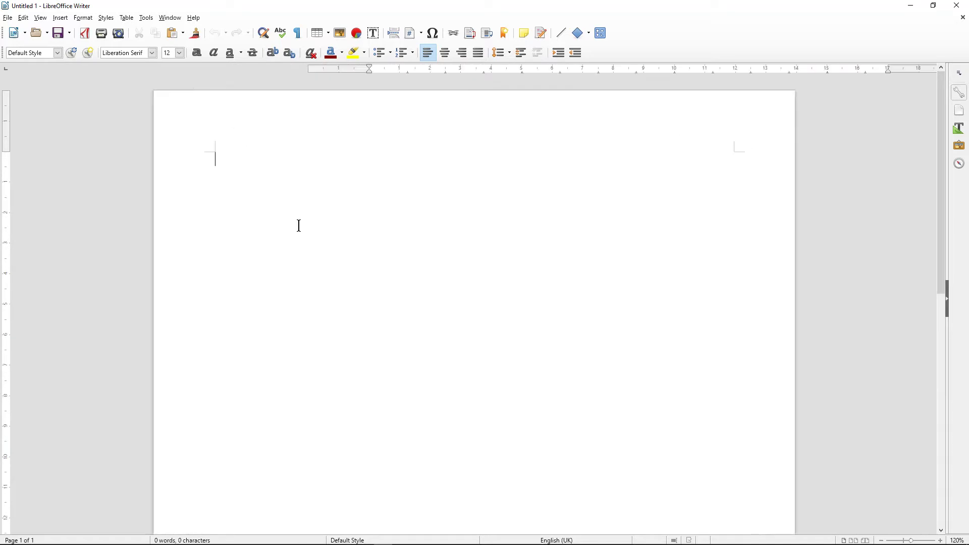
{"action": "key", "text": "Return"}
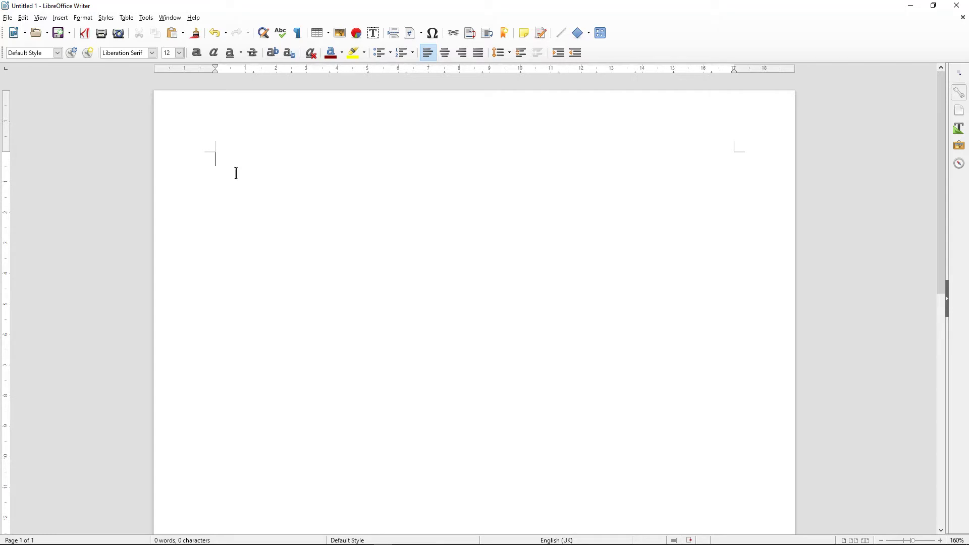
{"action": "left_click", "coordinate": [235, 193]}
Step: Insert a three-column, one-row table on the second line
{"action": "left_click", "coordinate": [329, 33]}
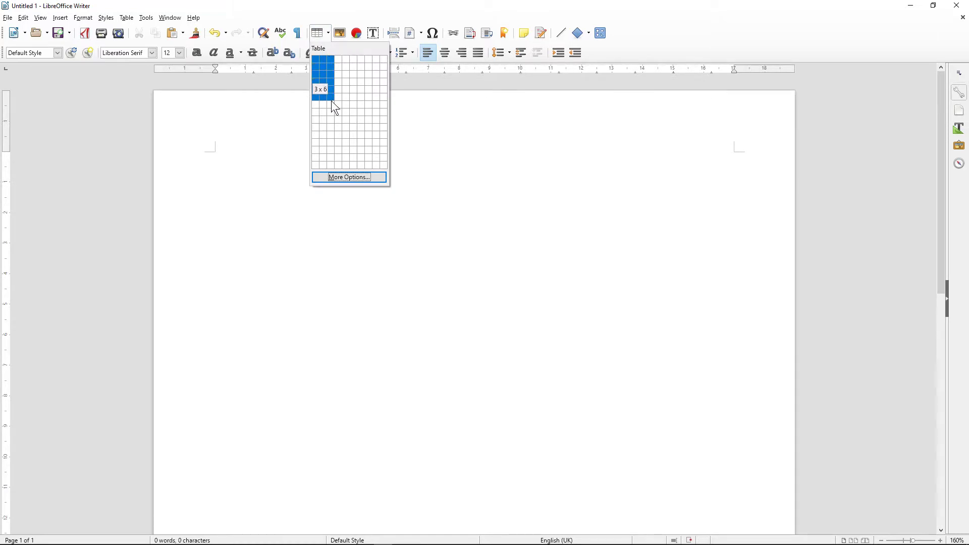
{"action": "left_click", "coordinate": [330, 59]}
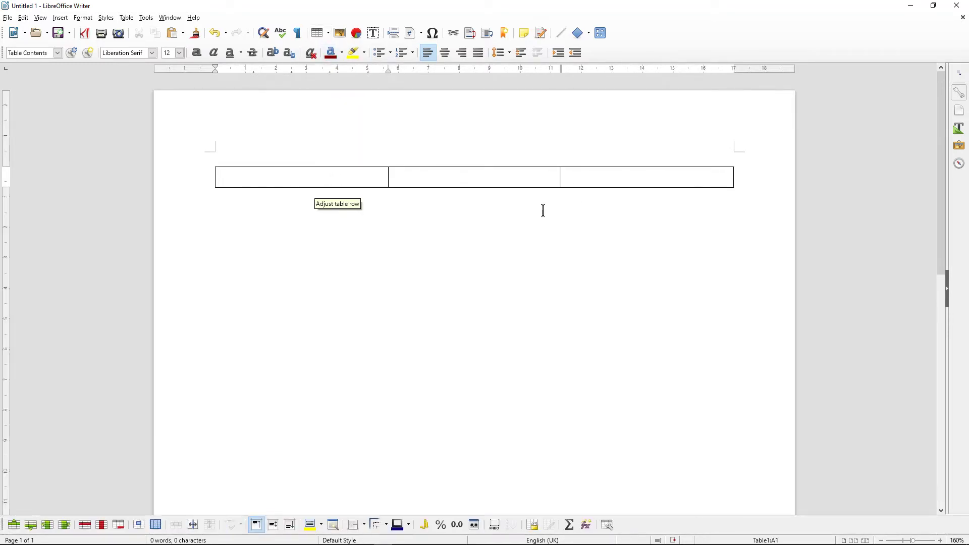
{"action": "left_click", "coordinate": [330, 221]}
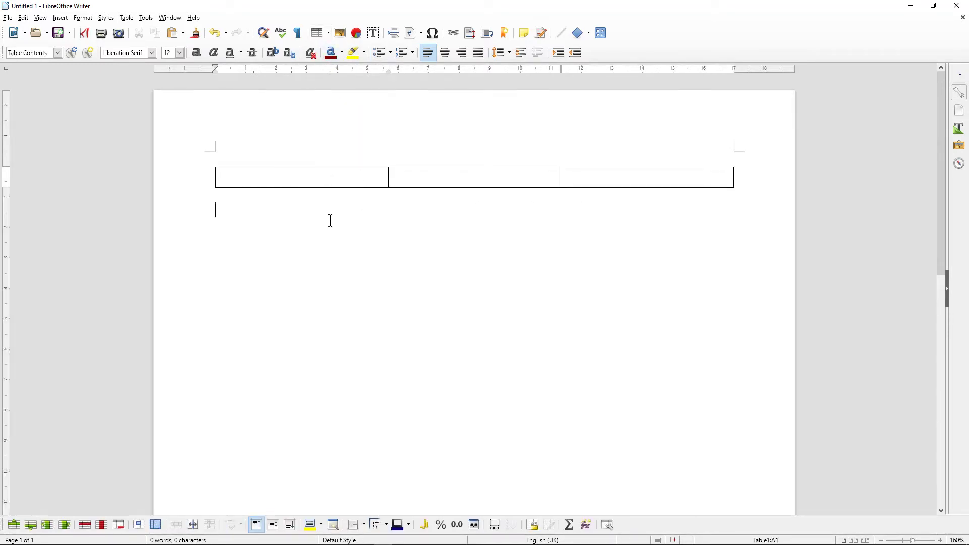
{"action": "left_click", "coordinate": [275, 181]}
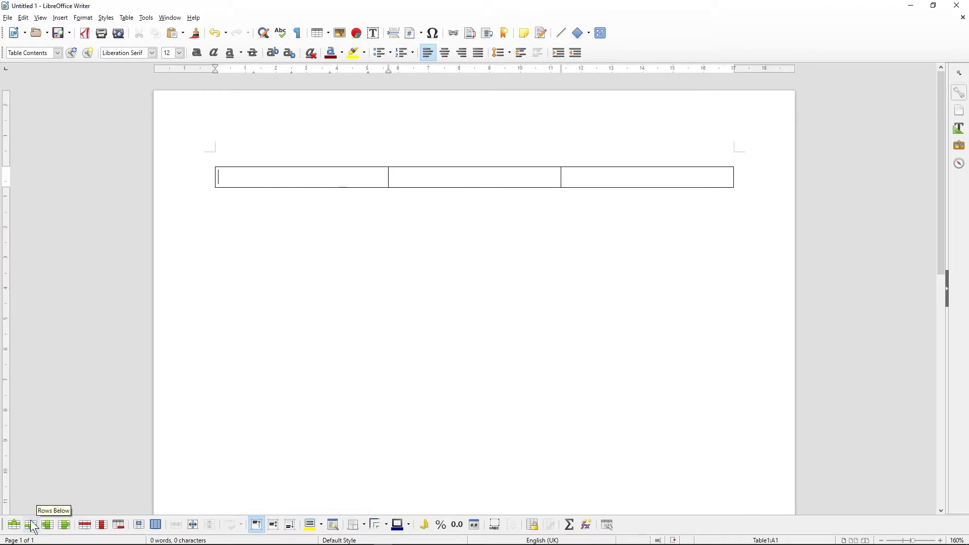
{"action": "left_click", "coordinate": [298, 219]}
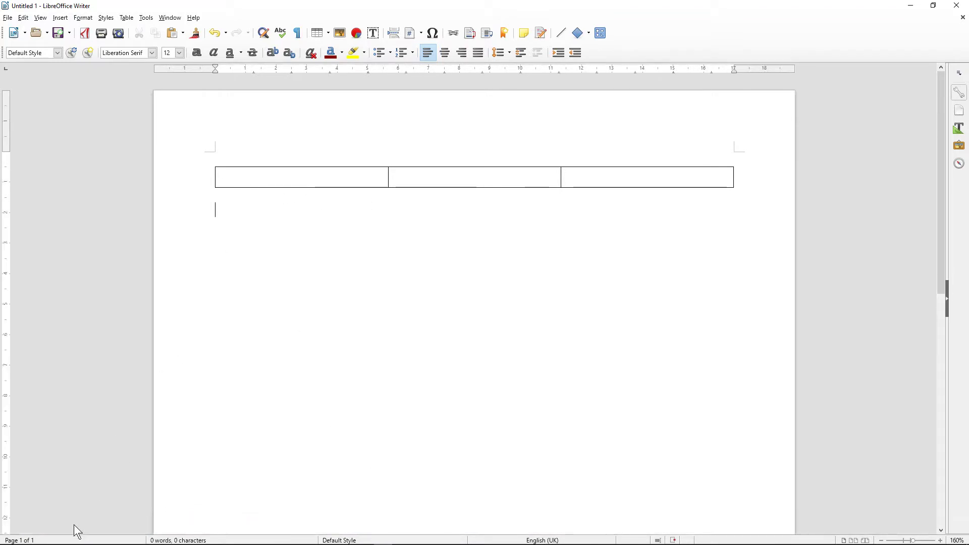
Step: Type the heading 'Contact Form - Fields' above the table and make it bold
{"action": "left_click", "coordinate": [252, 181]}
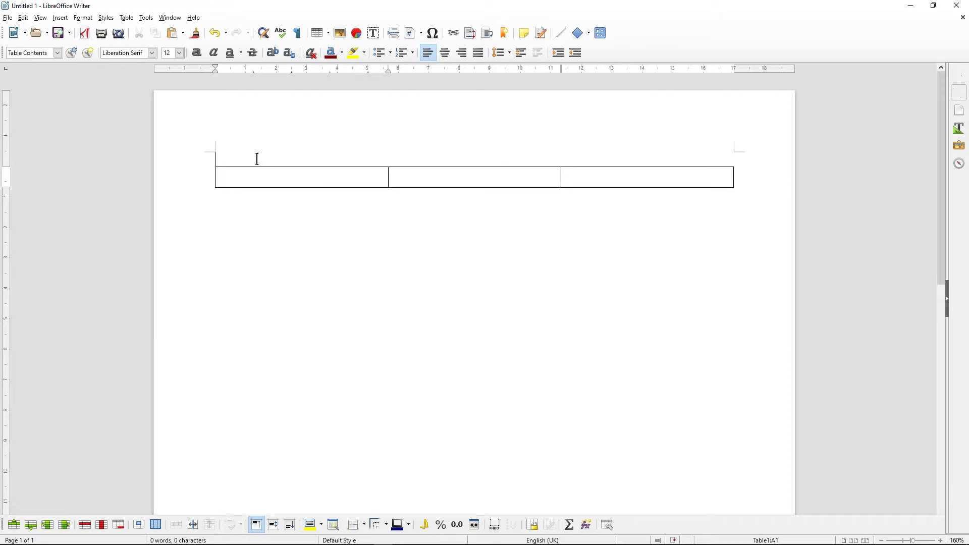
{"action": "left_click", "coordinate": [257, 159]}
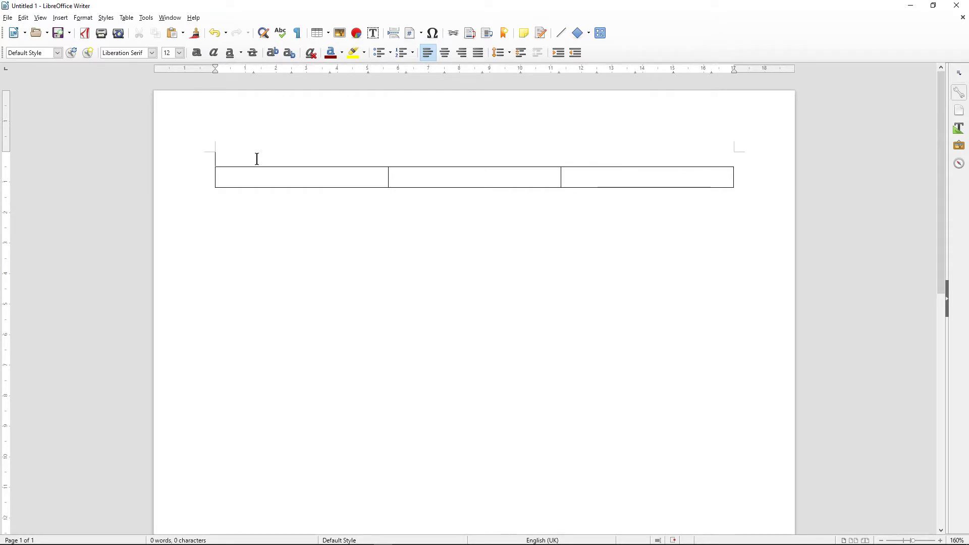
{"action": "type", "text": "ontact Form "}
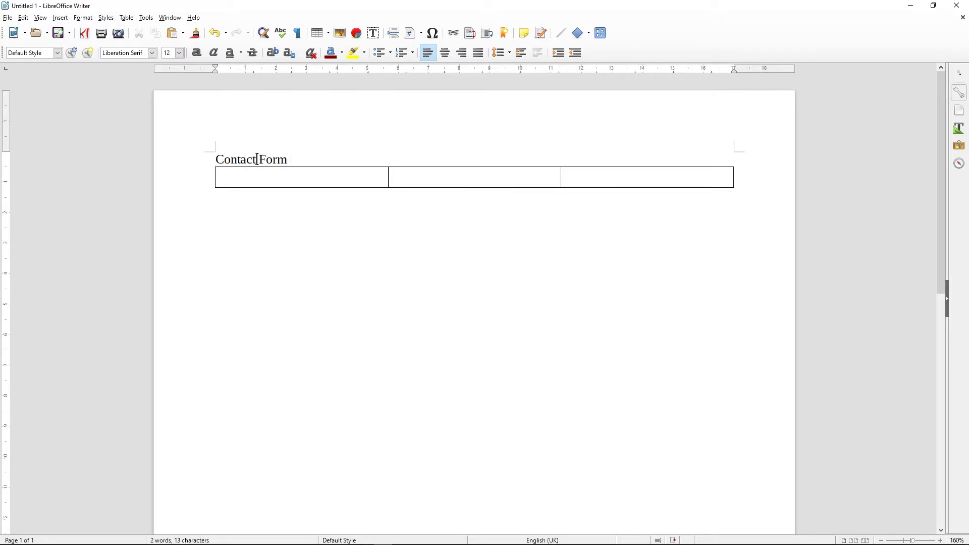
{"action": "type", "text": "- Fields"}
{"action": "left_click_drag", "start_coordinate": [215, 160], "coordinate": [333, 159]}
{"action": "left_click", "coordinate": [201, 54]}
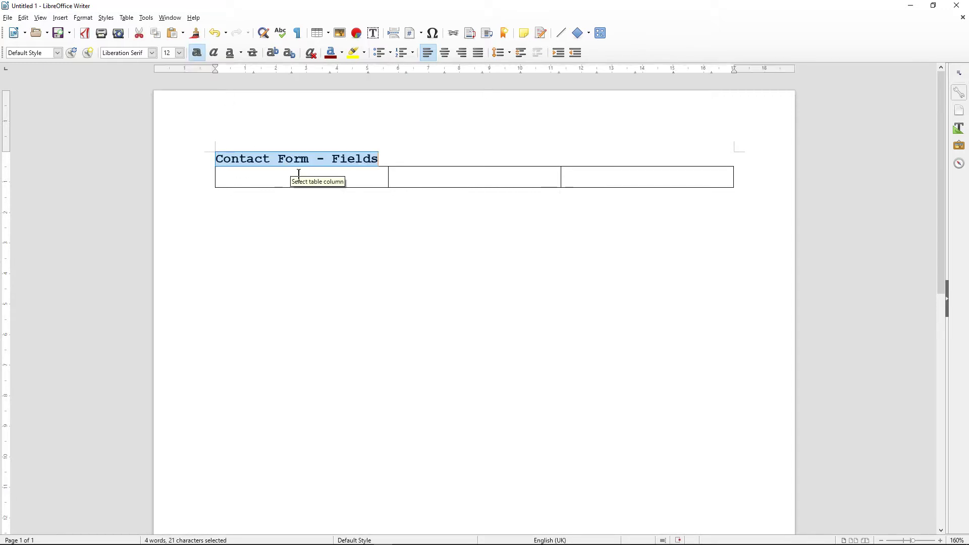
{"action": "left_click", "coordinate": [281, 177]}
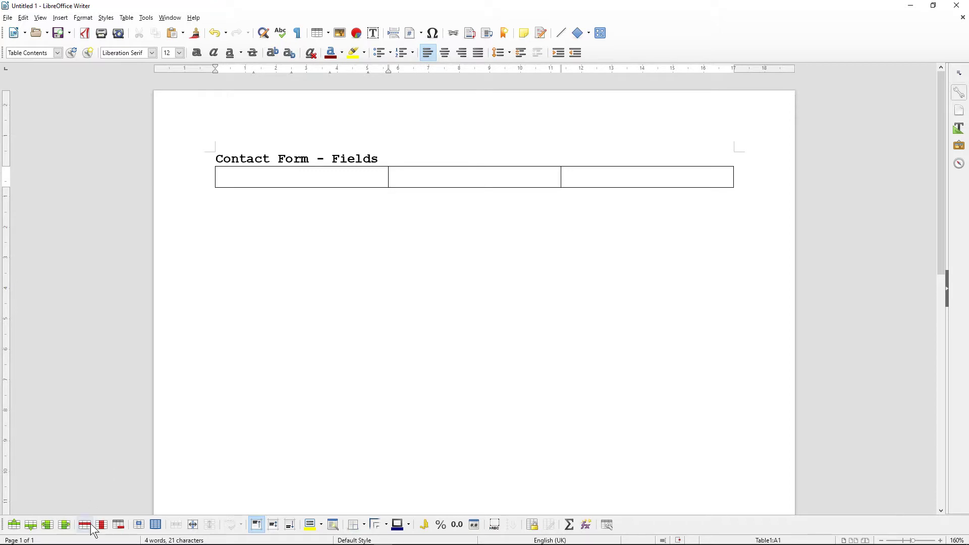
Step: Add rows until the three-column table has six rows
{"action": "left_click", "coordinate": [30, 529]}
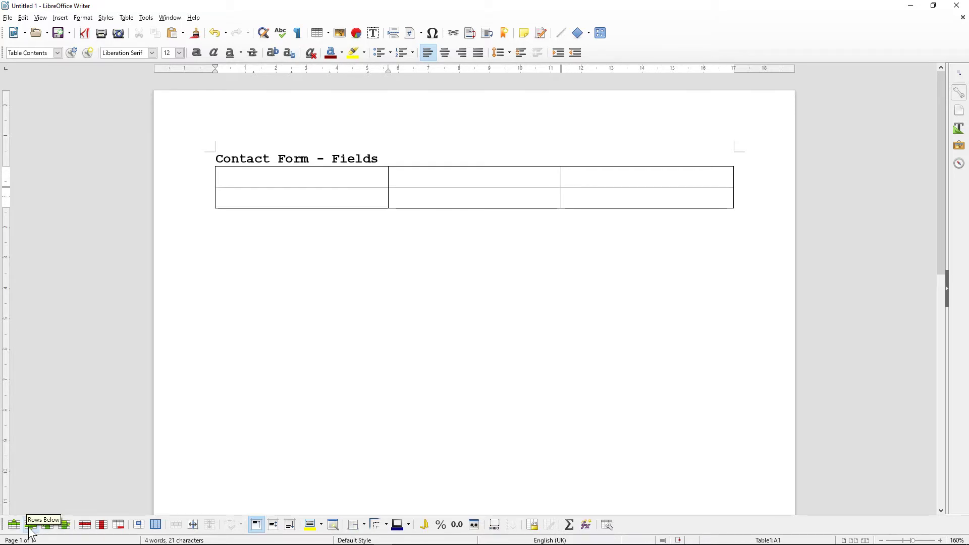
{"action": "left_click", "coordinate": [31, 530]}
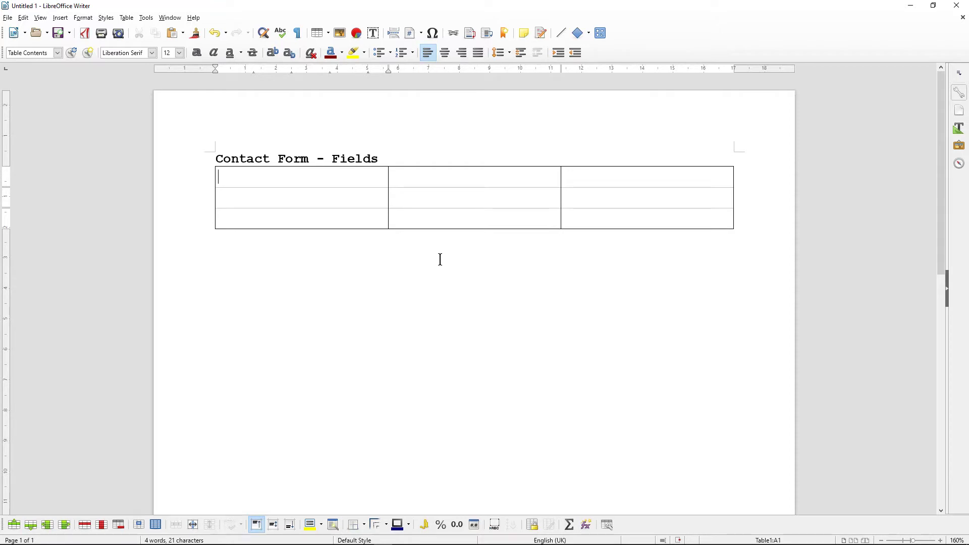
{"action": "left_click", "coordinate": [583, 217]}
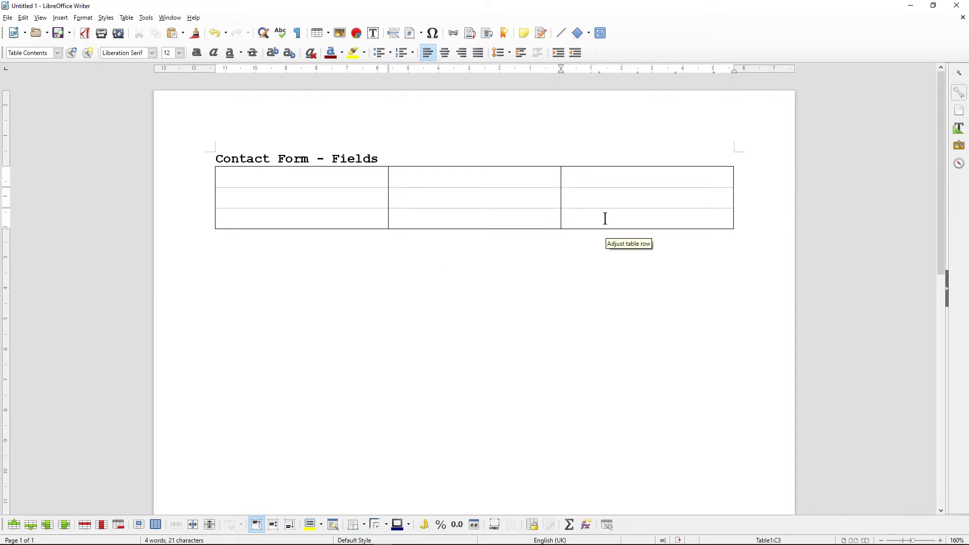
{"action": "key", "text": "Tab"}
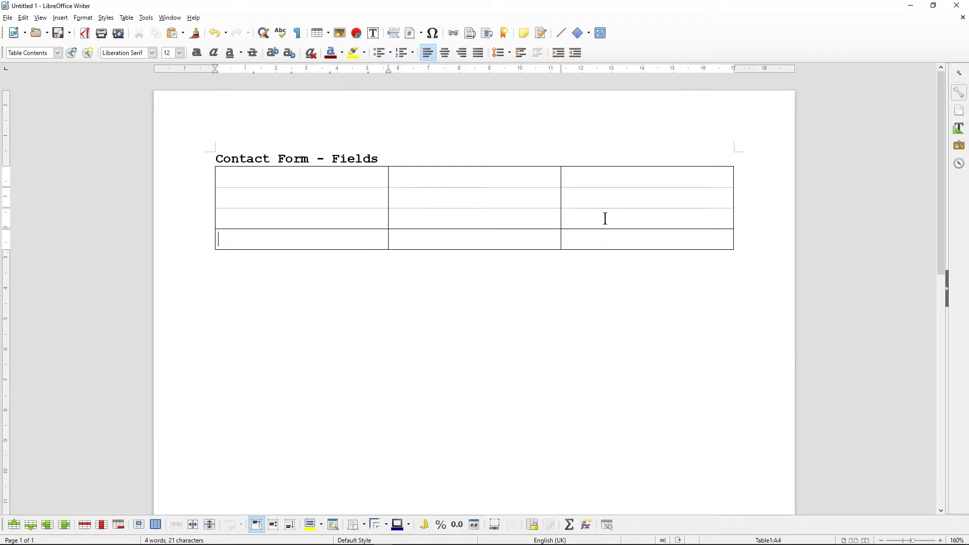
{"action": "key", "text": "Tab"}
{"action": "key", "text": "Tab"}
{"action": "key", "text": "Tab"}
{"action": "key", "text": "Tab"}
{"action": "key", "text": "Tab"}
{"action": "key", "text": "Tab"}
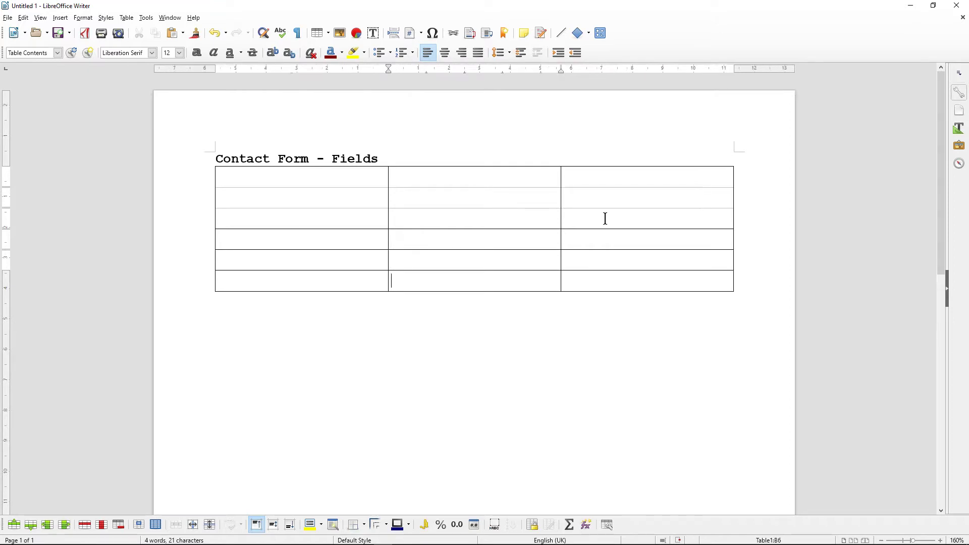
{"action": "left_click_drag", "start_coordinate": [320, 171], "coordinate": [565, 282]}
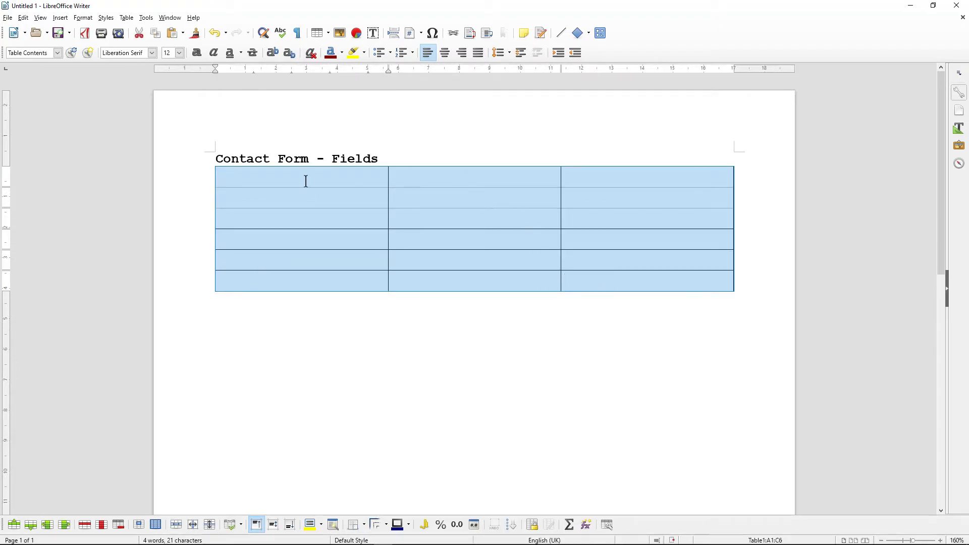
{"action": "left_click", "coordinate": [306, 180]}
Step: Give every cell of the six-row table full borders
{"action": "left_click_drag", "start_coordinate": [208, 179], "coordinate": [206, 335]}
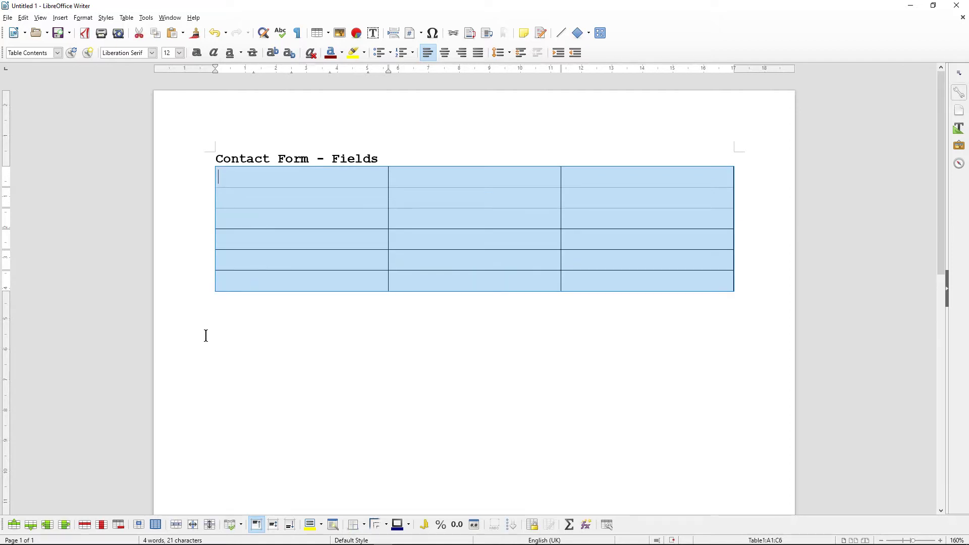
{"action": "left_click", "coordinate": [362, 525]}
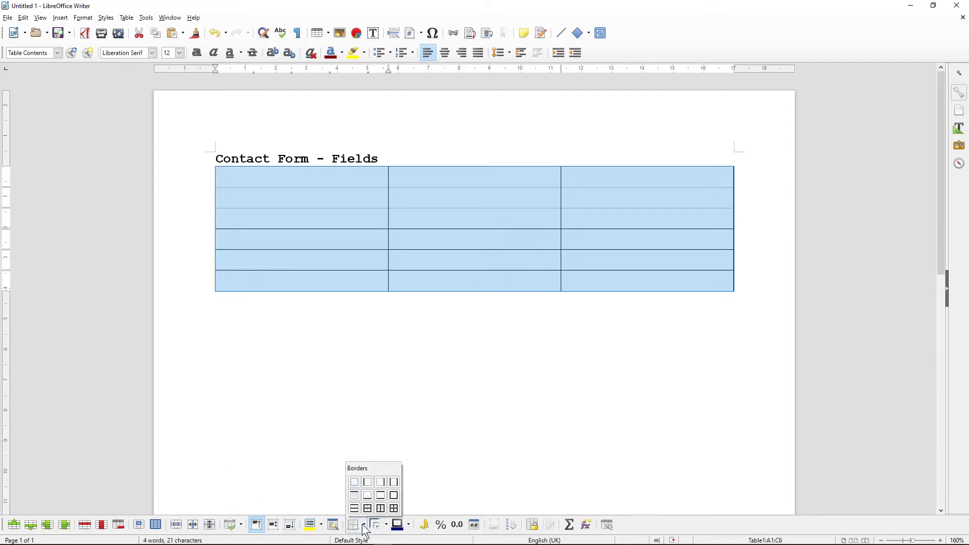
{"action": "left_click", "coordinate": [394, 508]}
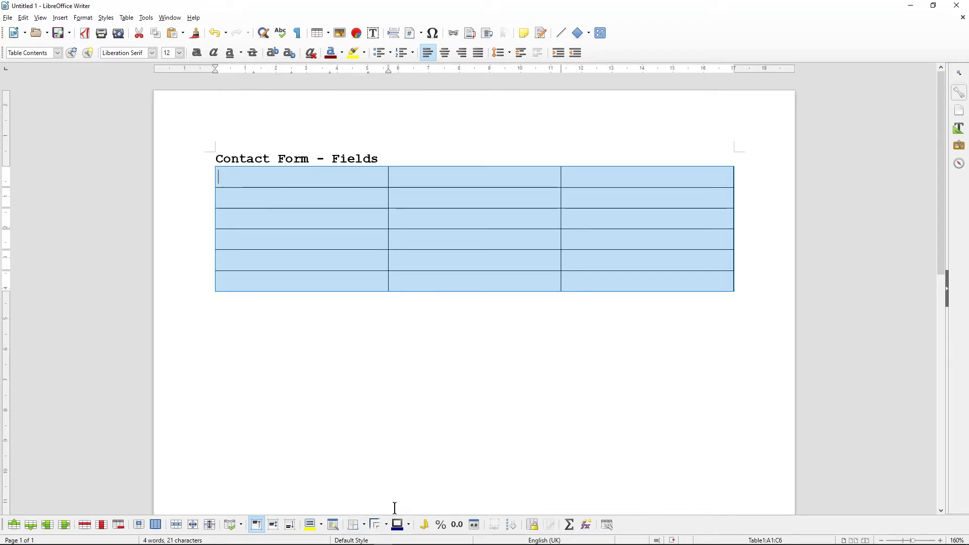
{"action": "left_click", "coordinate": [346, 199]}
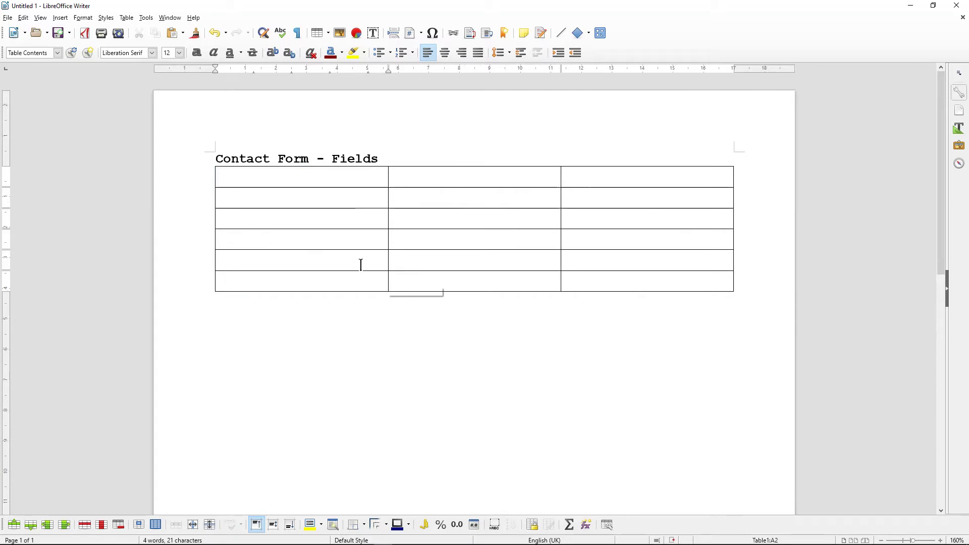
Step: Label the header cells Field Name, Field Type and Comment, then open Chrome and enter dcpweb.co.uk
{"action": "left_click", "coordinate": [326, 176]}
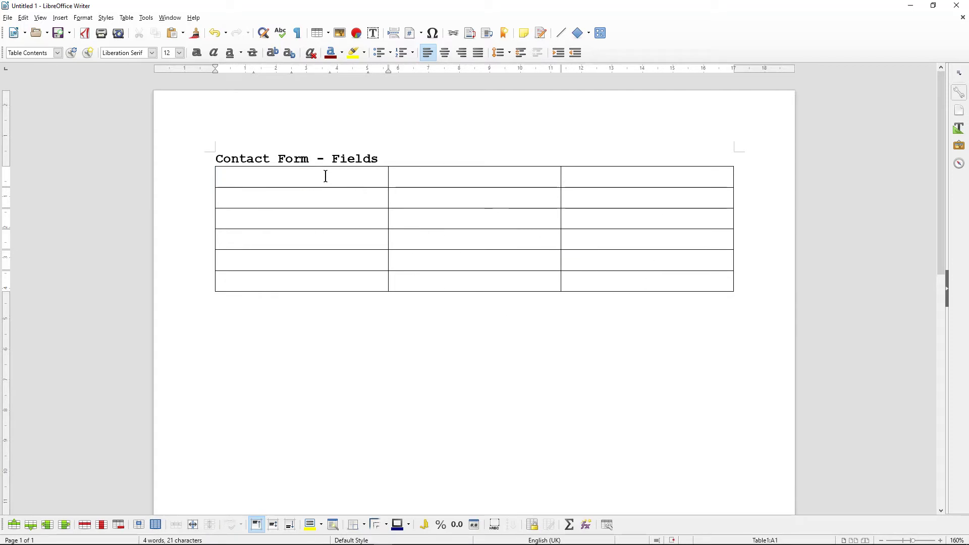
{"action": "type", "text": "Field "}
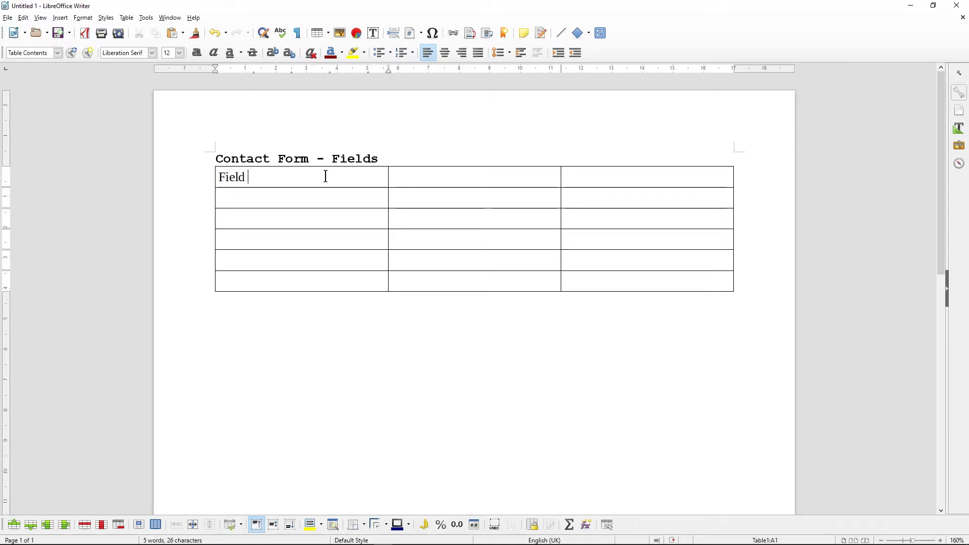
{"action": "type", "text": "Name\tField"}
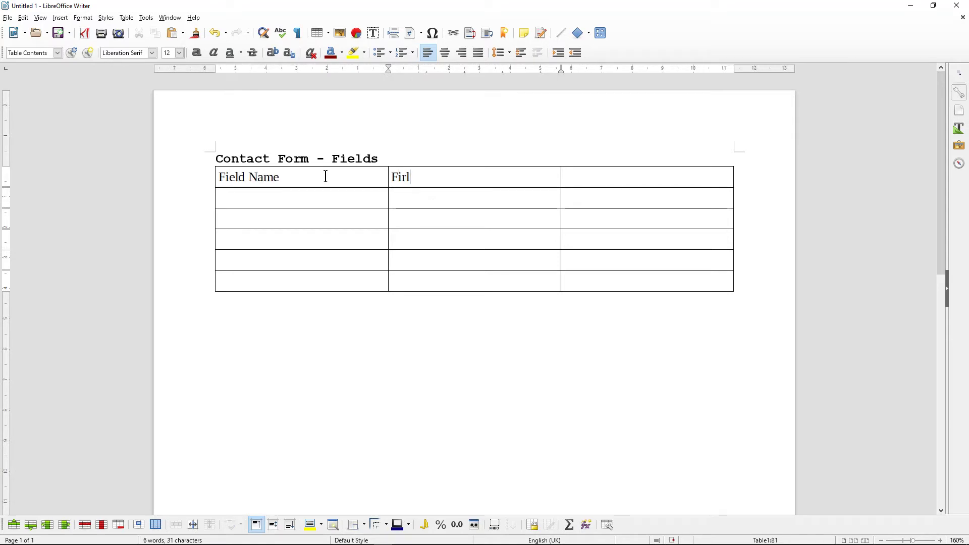
{"action": "type", "text": " Type\t"}
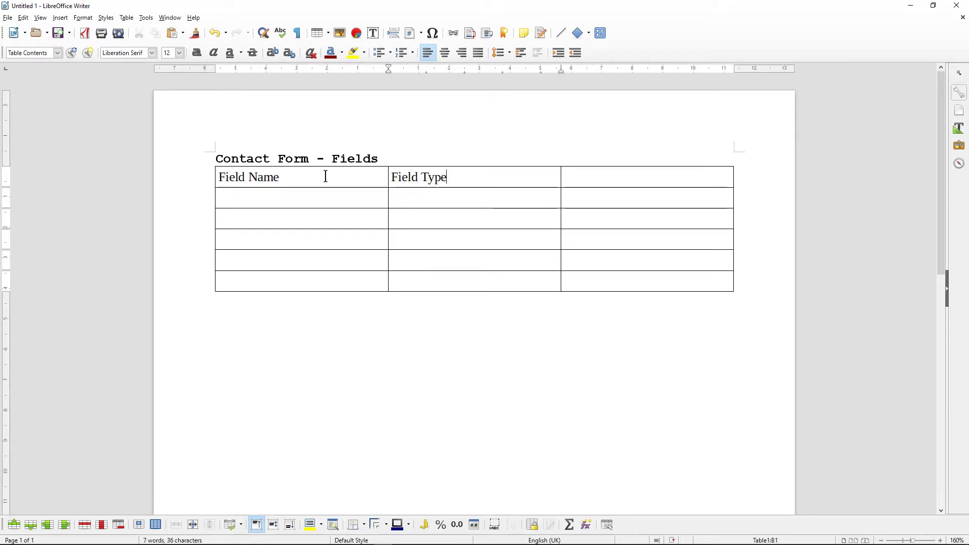
{"action": "type", "text": "Comment"}
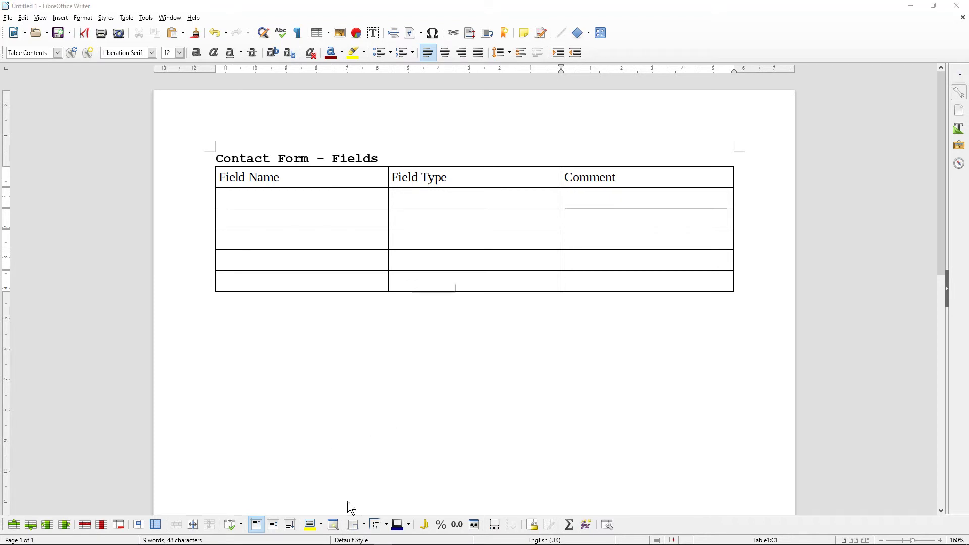
{"action": "key", "text": "super"}
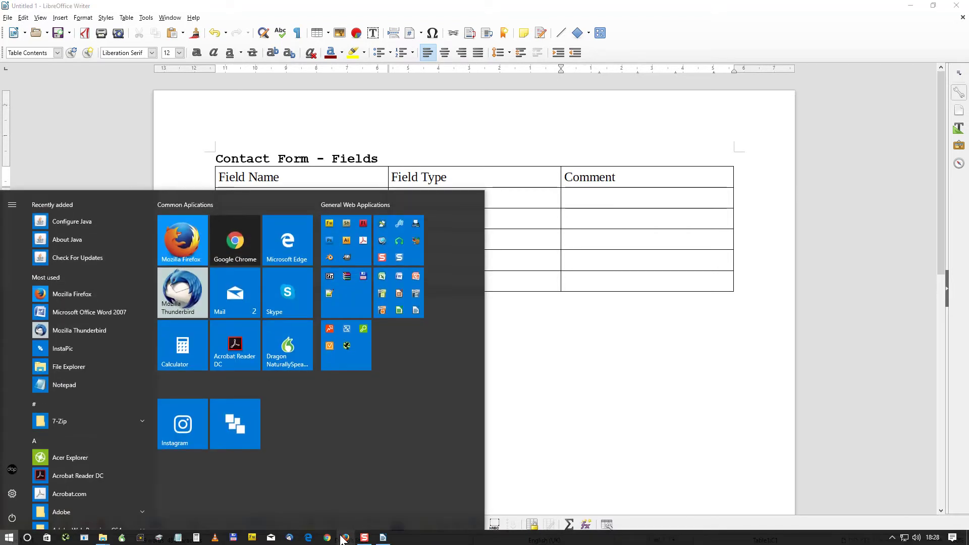
{"action": "left_click", "coordinate": [334, 538]}
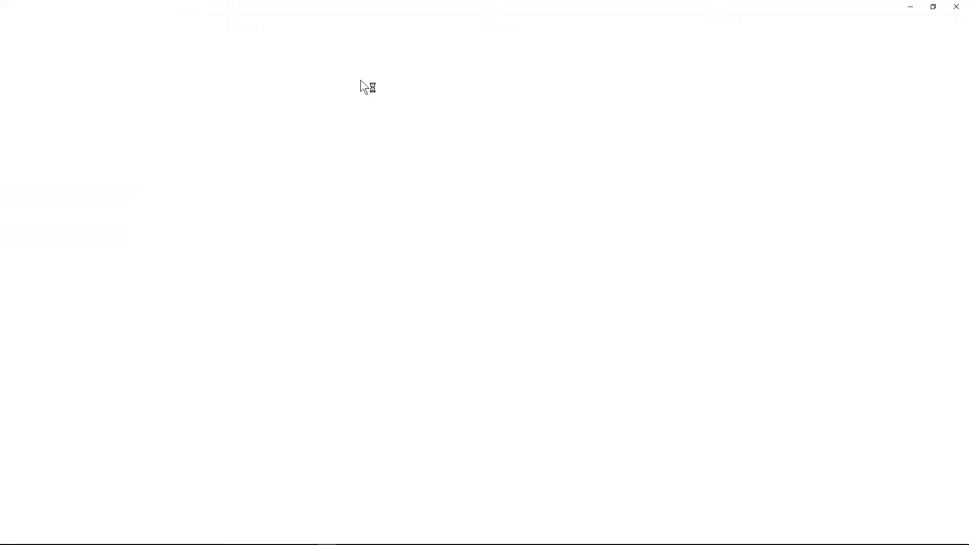
{"action": "type", "text": "dcpwe"}
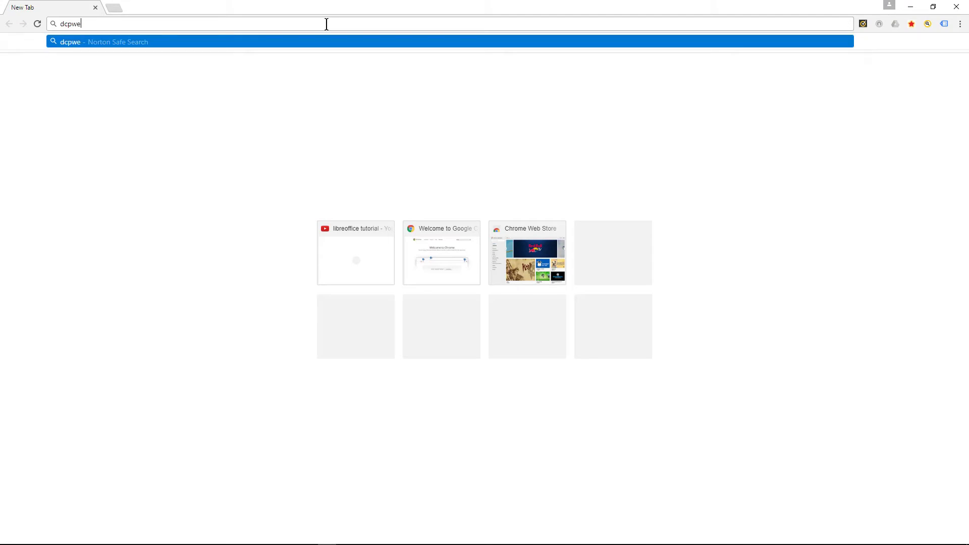
{"action": "type", "text": "b.co.uk"}
Step: Load dcpweb.co.uk with Chrome snapped to the right half and Writer on the left
{"action": "key", "text": "Return"}
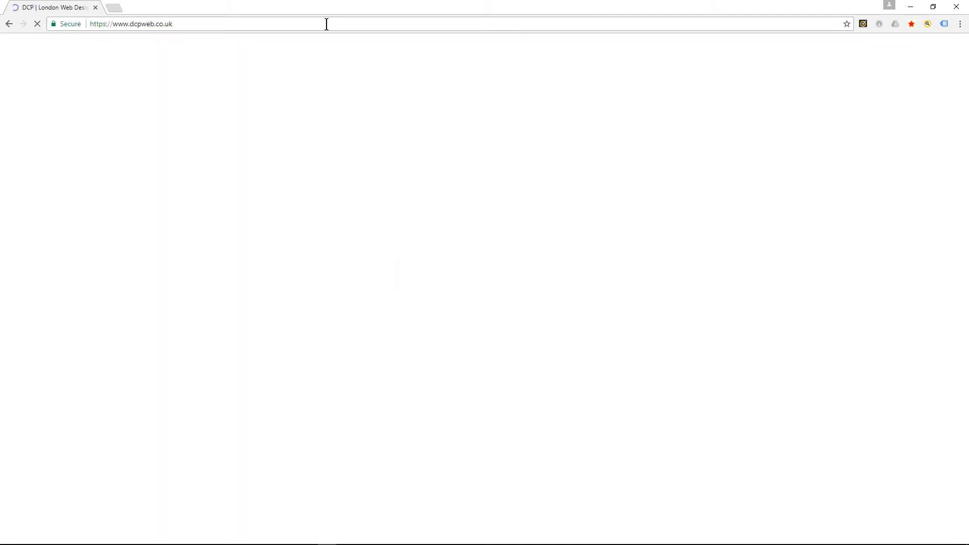
{"action": "key", "text": "super+Right"}
{"action": "left_click", "coordinate": [193, 194]}
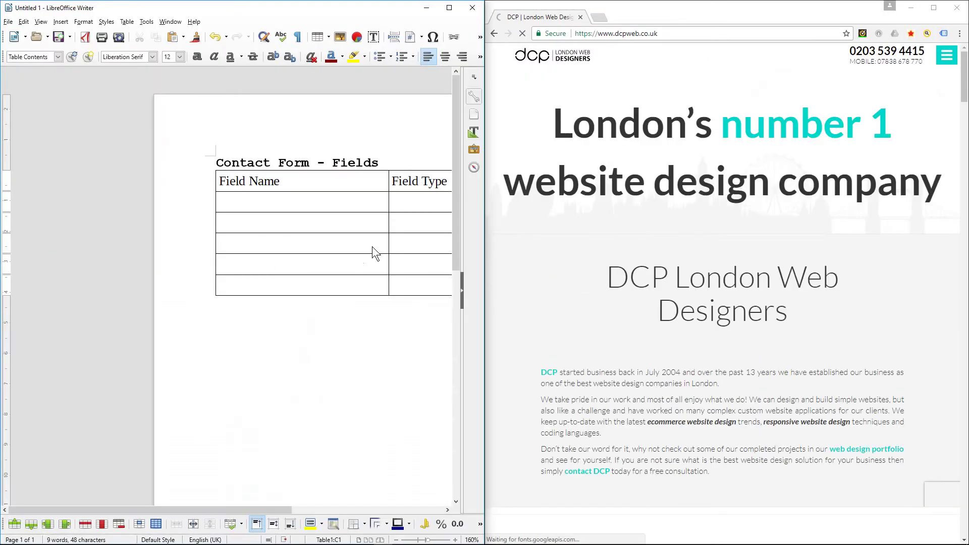
Step: Review the quote form's website, budget and timescale fields, then minimise Chrome and maximise Writer
{"action": "scroll", "coordinate": [565, 290], "scroll_direction": "down", "scroll_amount": 15}
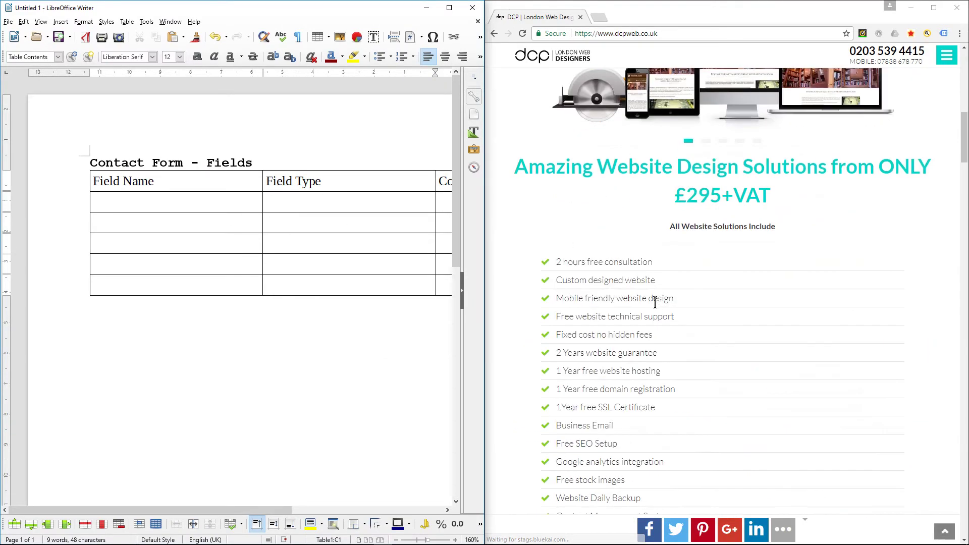
{"action": "scroll", "coordinate": [654, 300], "scroll_direction": "down", "scroll_amount": 6}
{"action": "scroll", "coordinate": [655, 298], "scroll_direction": "up", "scroll_amount": 7}
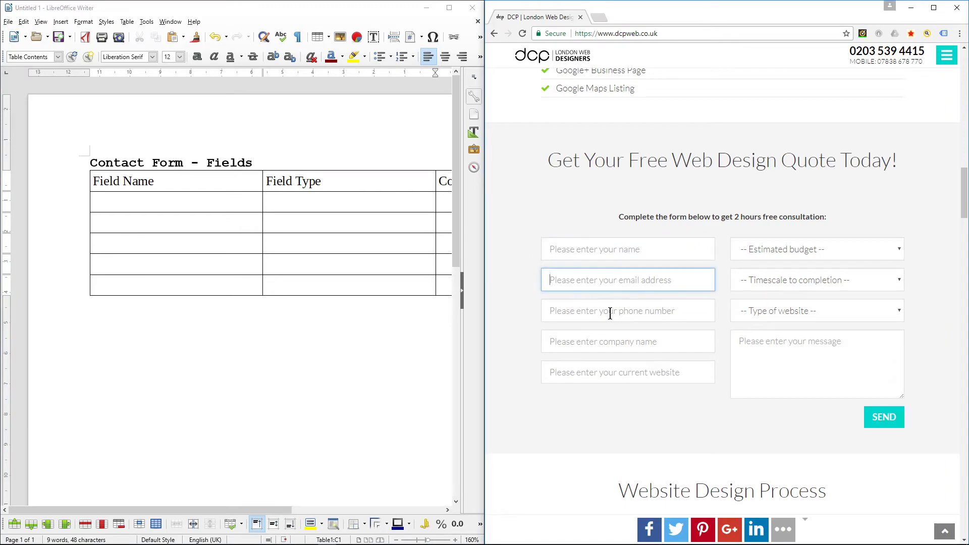
{"action": "left_click", "coordinate": [617, 369]}
{"action": "left_click", "coordinate": [760, 249]}
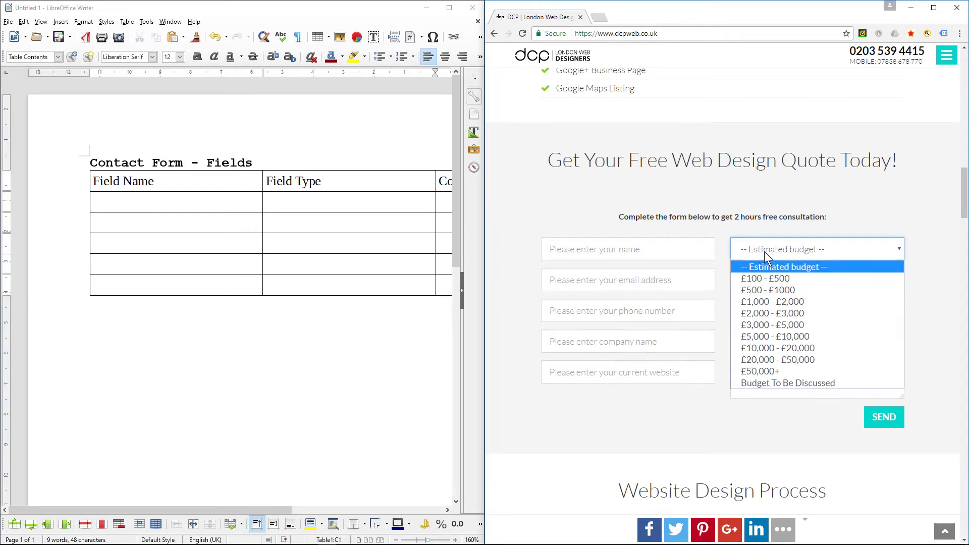
{"action": "left_click", "coordinate": [776, 283]}
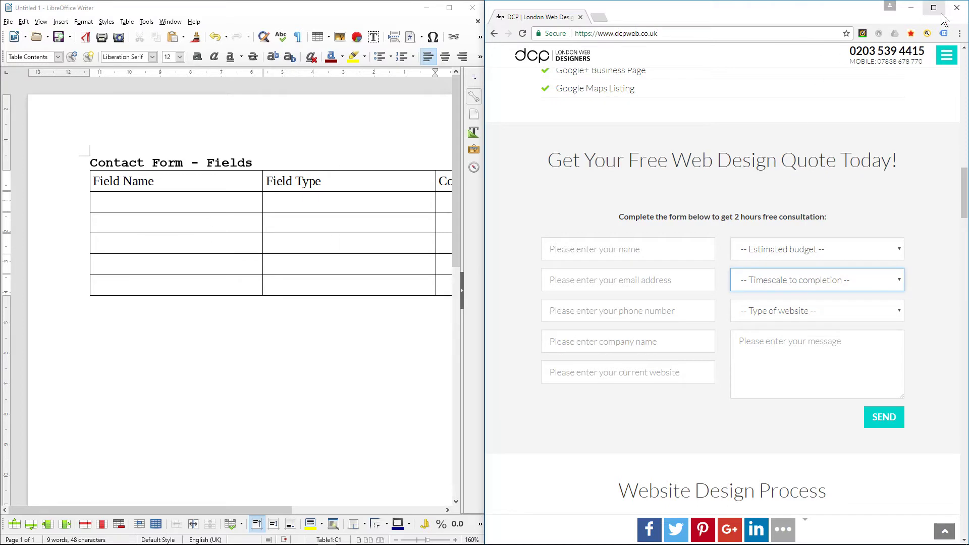
{"action": "left_click", "coordinate": [915, 10]}
{"action": "left_click", "coordinate": [449, 7]}
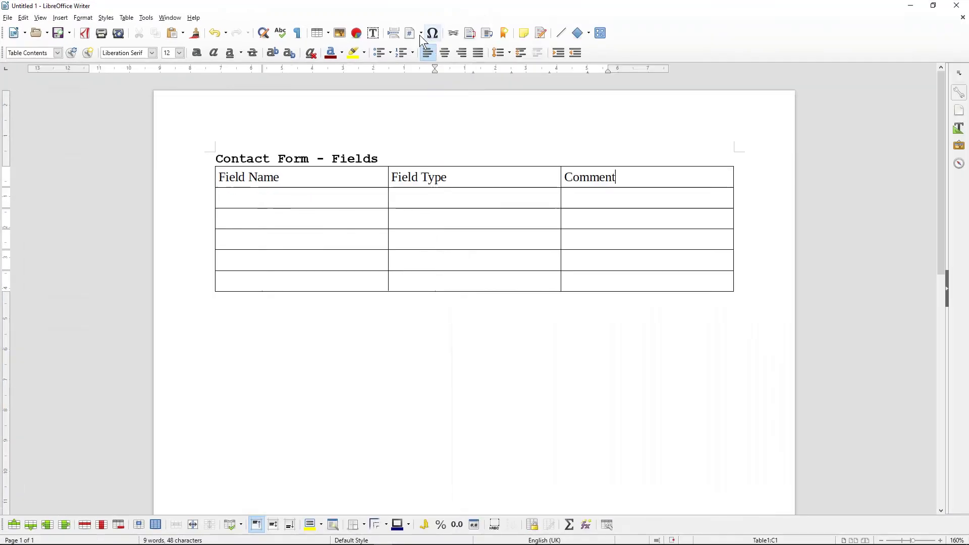
Step: Enter First Name, Last Name, Telephone and Business Name down the Field Name column
{"action": "left_click", "coordinate": [303, 201]}
{"action": "type", "text": "Fir"}
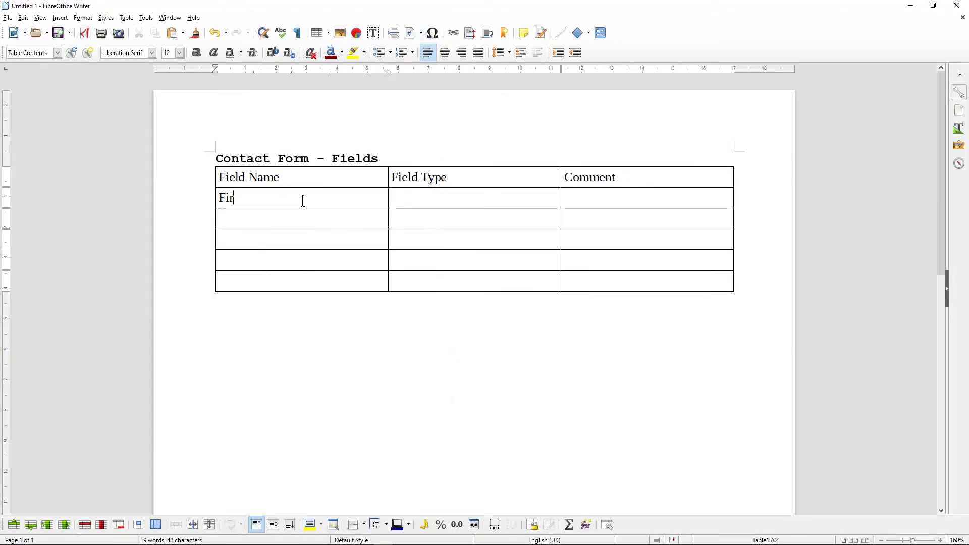
{"action": "type", "text": "st Name "}
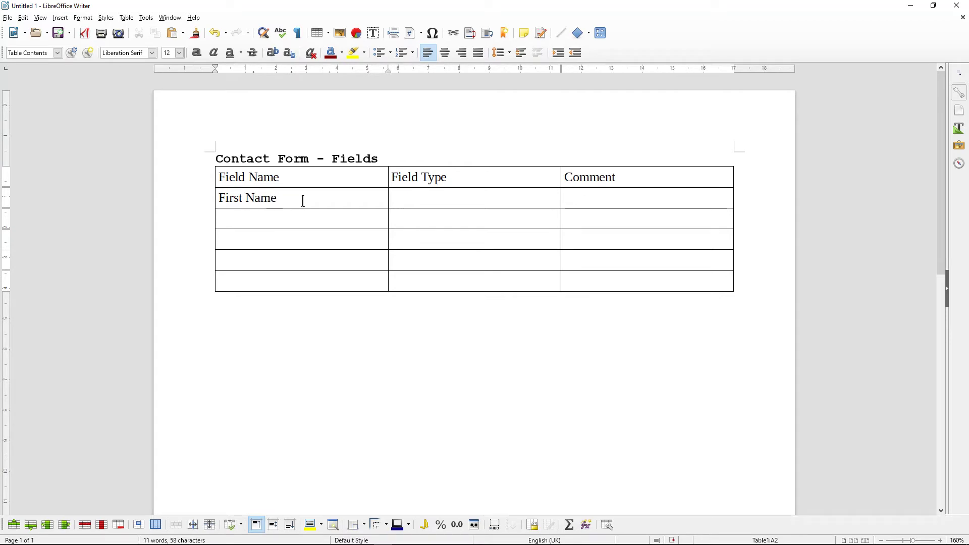
{"action": "type", "text": "Last Name"}
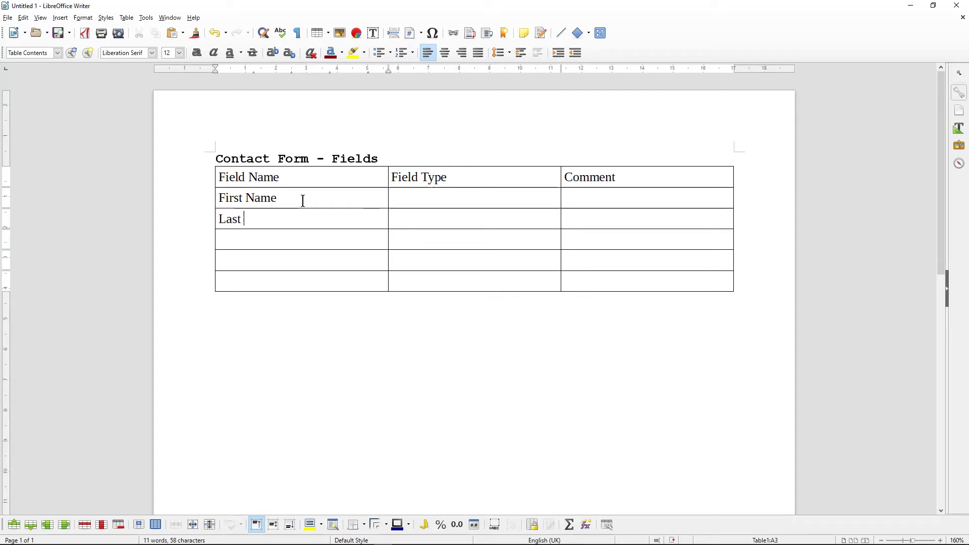
{"action": "key", "text": "Tab"}
{"action": "key", "text": "Tab"}
{"action": "key", "text": "Tab"}
{"action": "type", "text": "Telephon"}
{"action": "key", "text": "Down"}
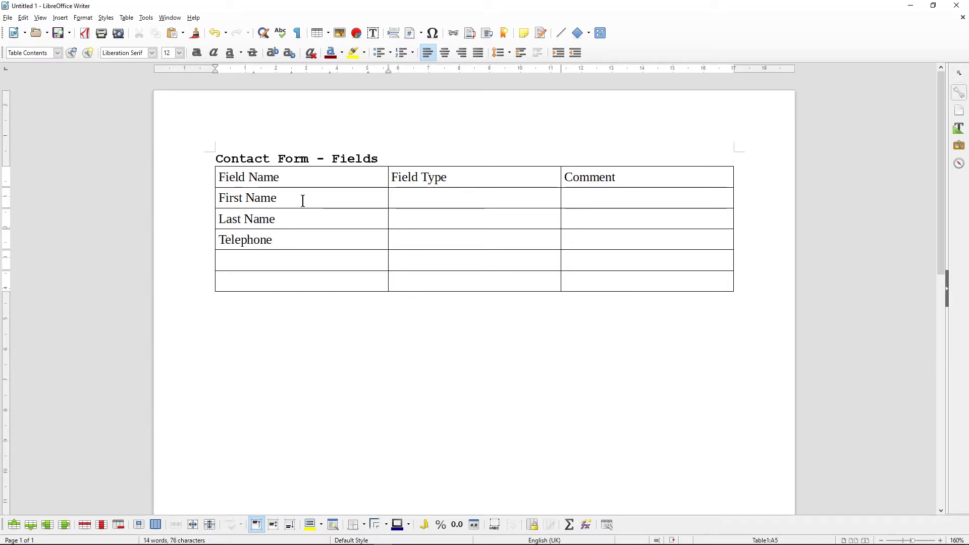
{"action": "type", "text": "BUsiness"}
{"action": "key", "text": "BackSpace"}
{"action": "key", "text": "BackSpace"}
{"action": "key", "text": "BackSpace"}
{"action": "key", "text": "BackSpace"}
{"action": "key", "text": "BackSpace"}
{"action": "key", "text": "BackSpace"}
{"action": "key", "text": "BackSpace"}
{"action": "type", "text": "usiness "}
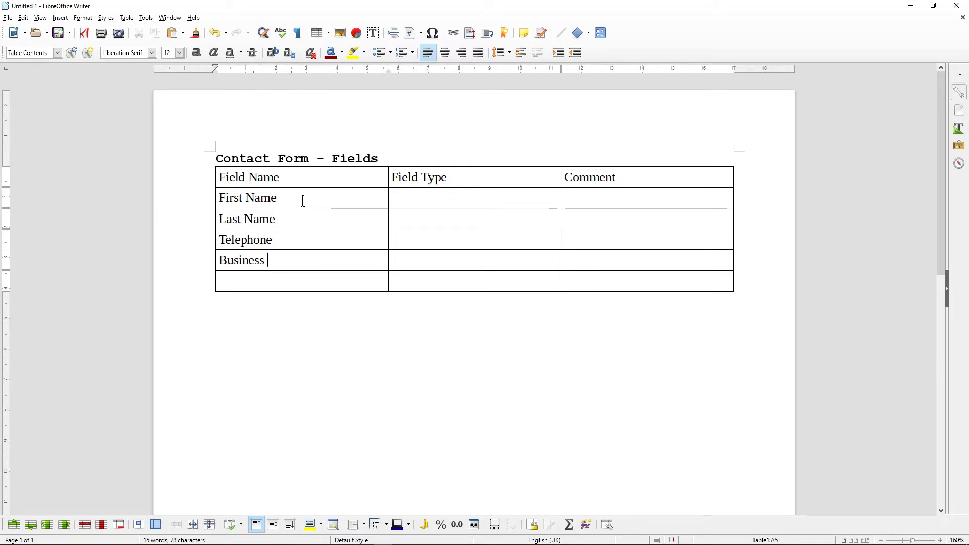
{"action": "type", "text": "Name"}
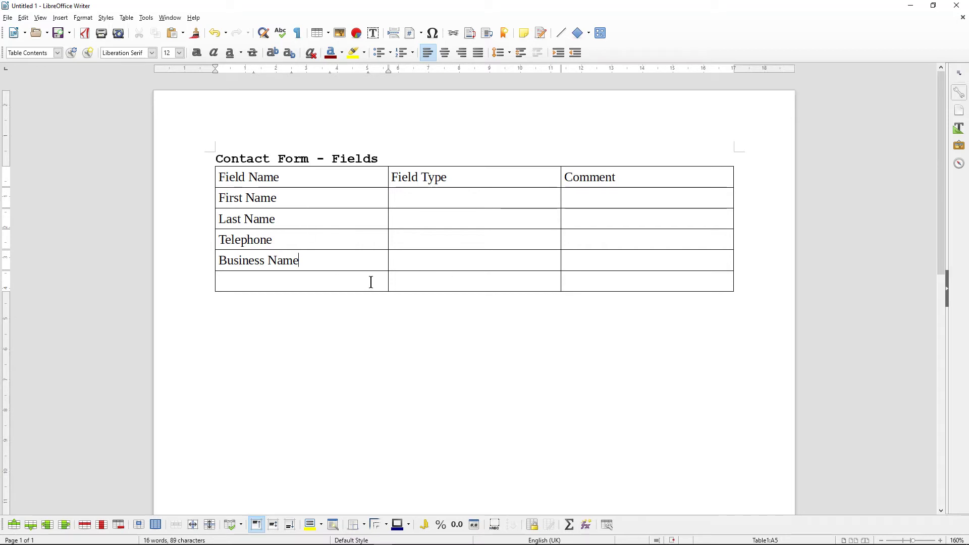
{"action": "left_click", "coordinate": [263, 197]}
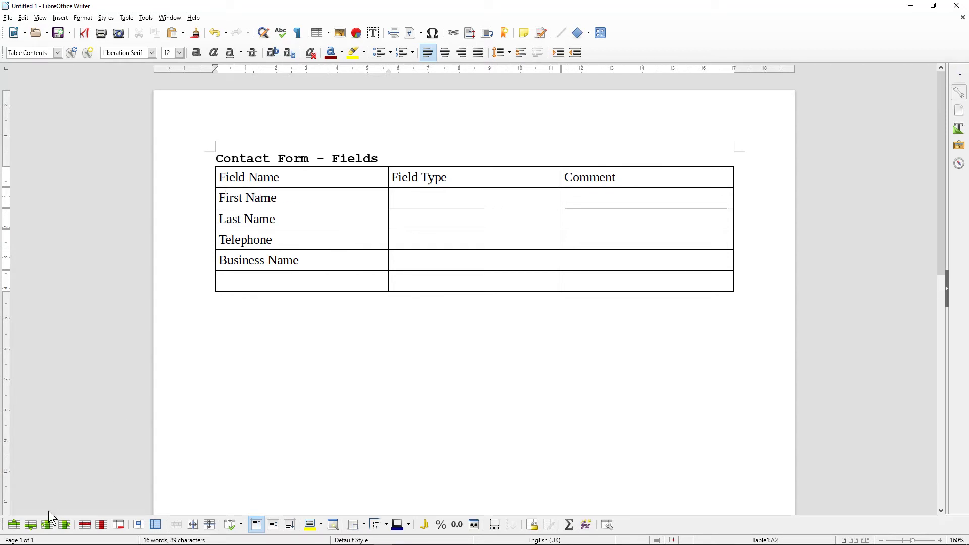
Step: Insert a row above First Name and enter the field name Title
{"action": "left_click", "coordinate": [13, 526]}
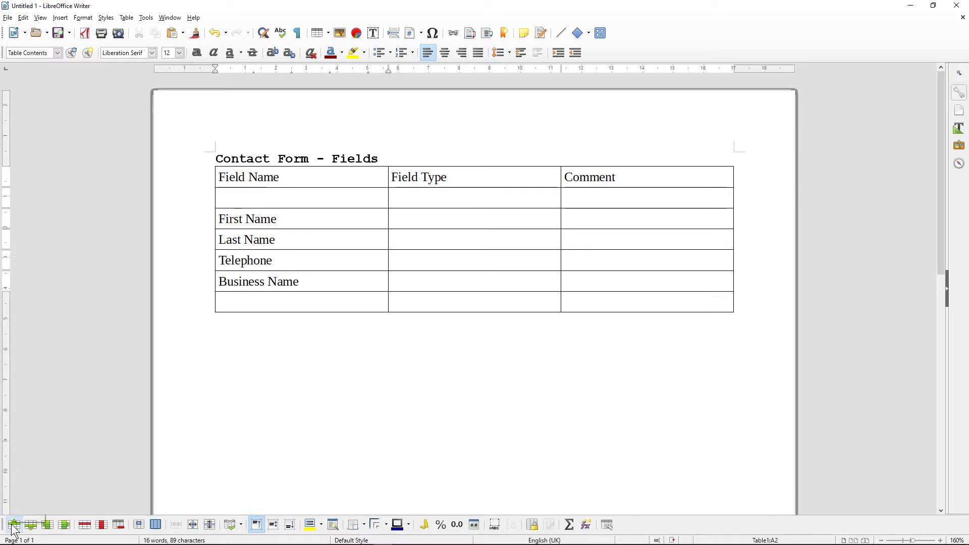
{"action": "left_click", "coordinate": [240, 204]}
{"action": "type", "text": "Title"}
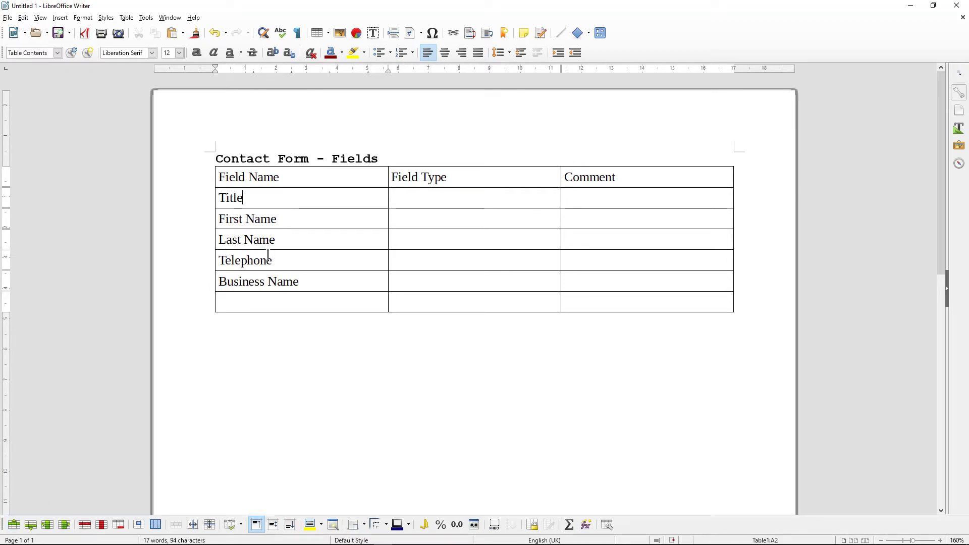
Step: Make the header row text bold
{"action": "mouse_move", "coordinate": [220, 177]}
{"action": "left_mouse_down"}
{"action": "mouse_move", "coordinate": [280, 177]}
{"action": "mouse_move", "coordinate": [227, 177]}
{"action": "left_mouse_up"}
{"action": "left_click", "coordinate": [209, 176]}
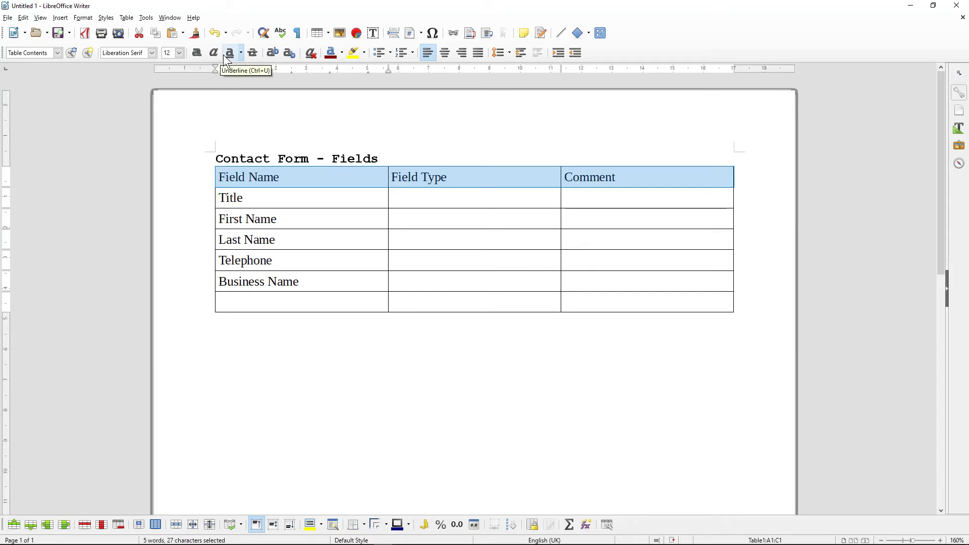
{"action": "left_click", "coordinate": [198, 53]}
{"action": "left_click", "coordinate": [301, 176]}
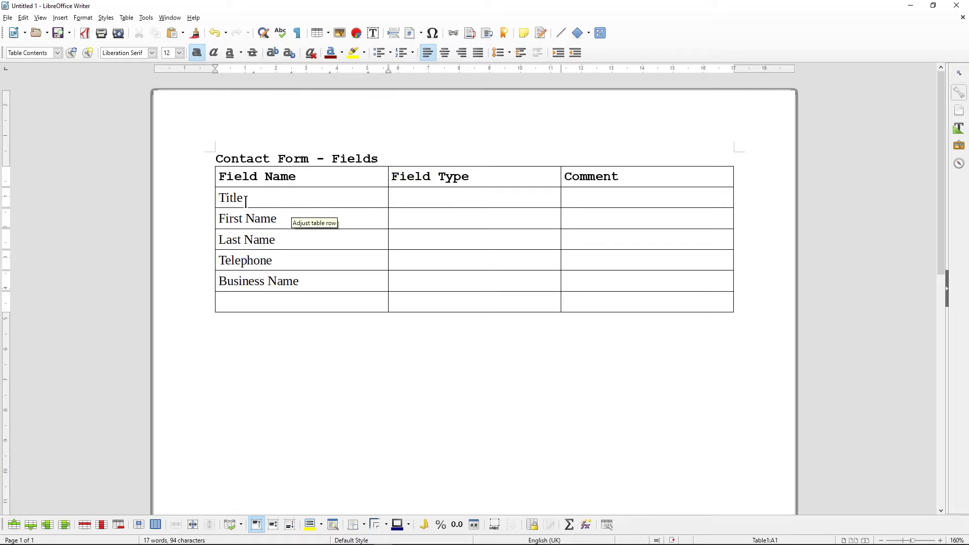
Step: Add Budget in the last row and a new row for Type of website
{"action": "left_click", "coordinate": [259, 239]}
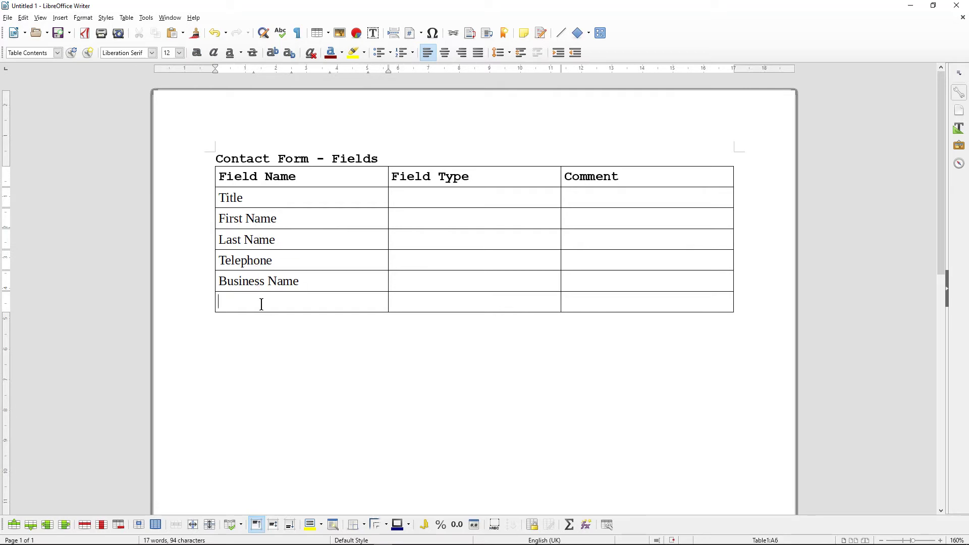
{"action": "left_click", "coordinate": [262, 302]}
{"action": "type", "text": "Bu"}
{"action": "key", "text": "Tab"}
{"action": "key", "text": "Tab"}
{"action": "key", "text": "Tab"}
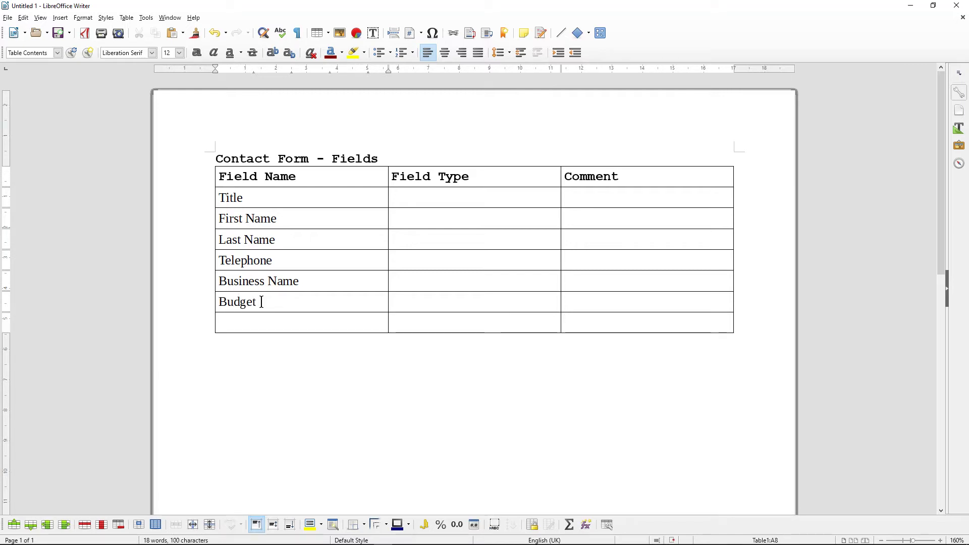
{"action": "type", "text": "Type"}
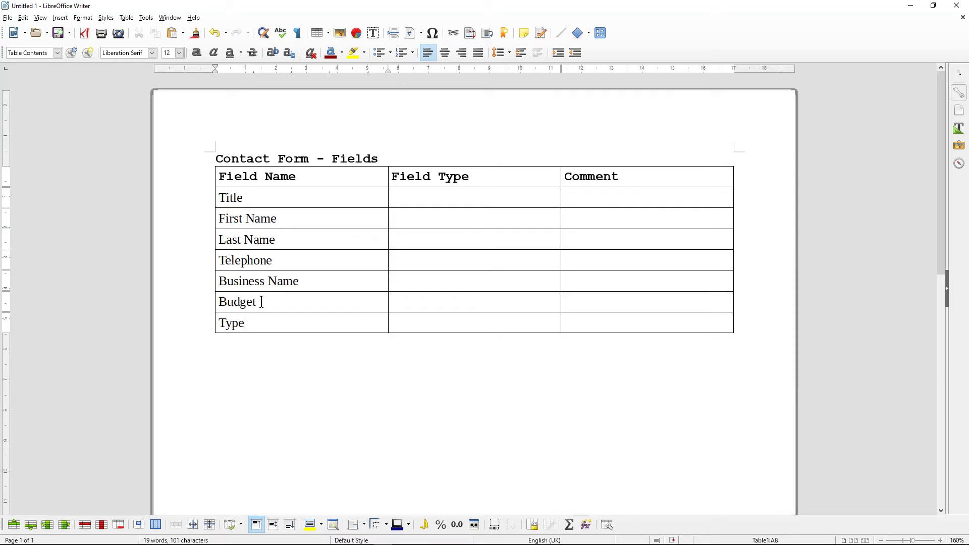
{"action": "type", "text": " of"}
{"action": "type", "text": " wbsi"}
{"action": "type", "text": "bsite"}
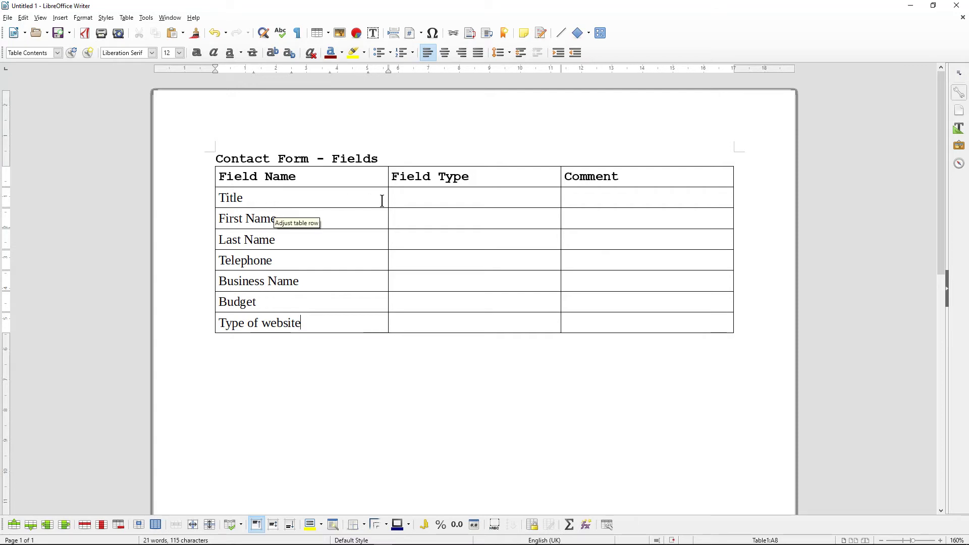
Step: Give Title the field type Drop Down Menu with comment 'Mr, Mrs, Miss, Dr'
{"action": "left_click", "coordinate": [406, 193]}
{"action": "type", "text": "Drop down Menu"}
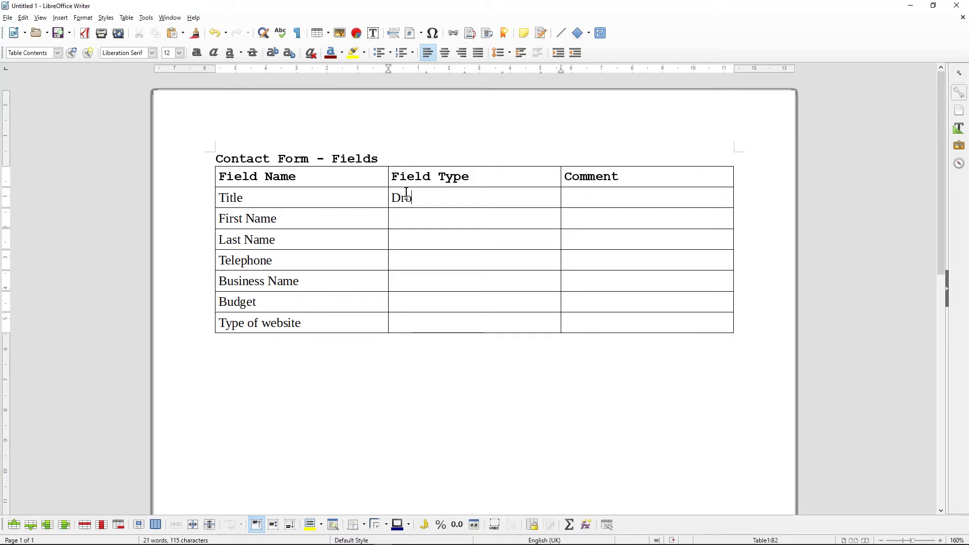
{"action": "key", "text": "BackSpace"}
{"action": "key", "text": "BackSpace"}
{"action": "key", "text": "BackSpace"}
{"action": "key", "text": "BackSpace"}
{"action": "key", "text": "BackSpace"}
{"action": "key", "text": "BackSpace"}
{"action": "key", "text": "BackSpace"}
{"action": "key", "text": "BackSpace"}
{"action": "key", "text": "BackSpace"}
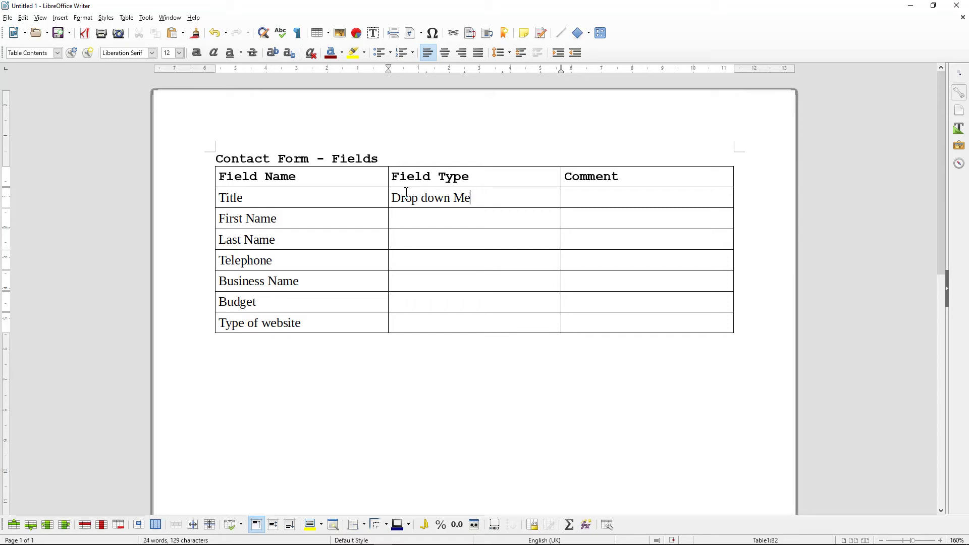
{"action": "type", "text": "Dowm"}
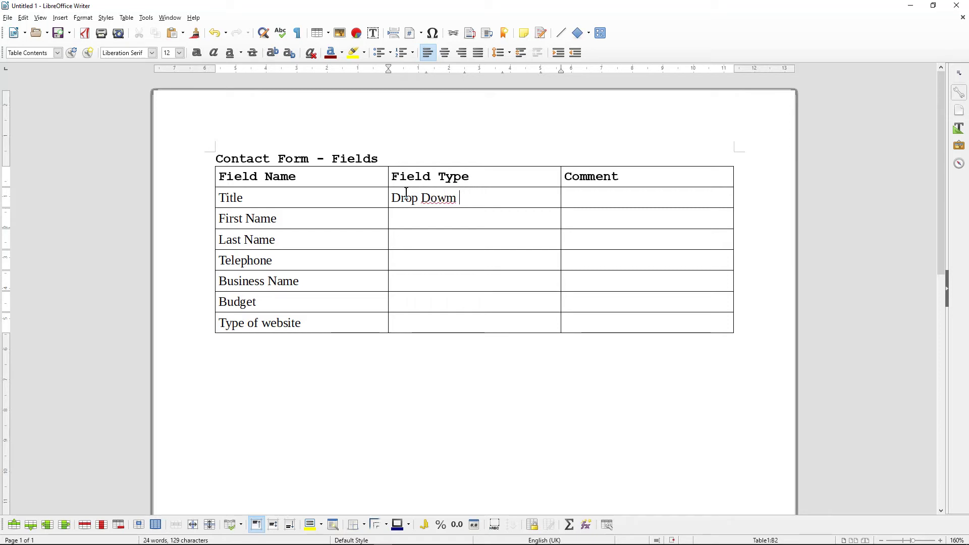
{"action": "key", "text": "BackSpace"}
{"action": "type", "text": "n Menu"}
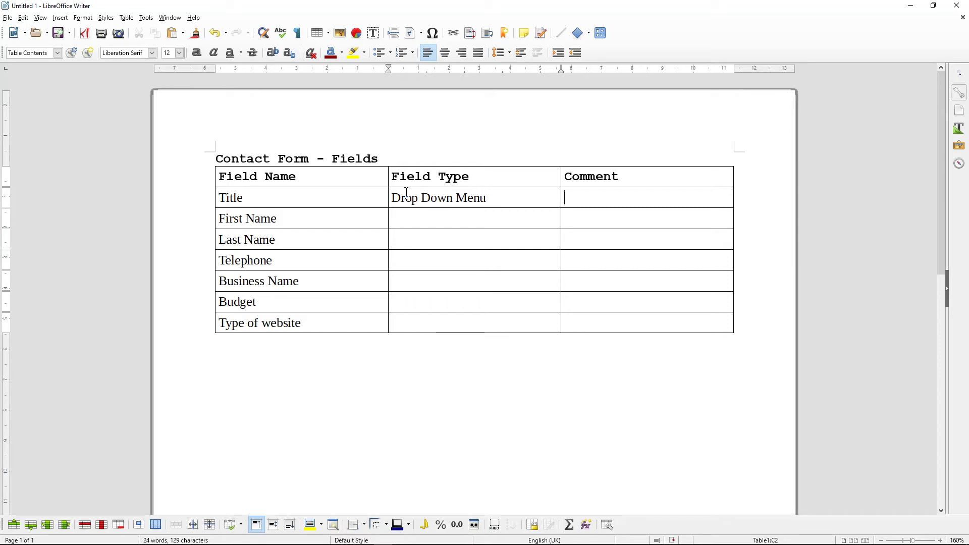
{"action": "type", "text": "Mr, Mrs, "}
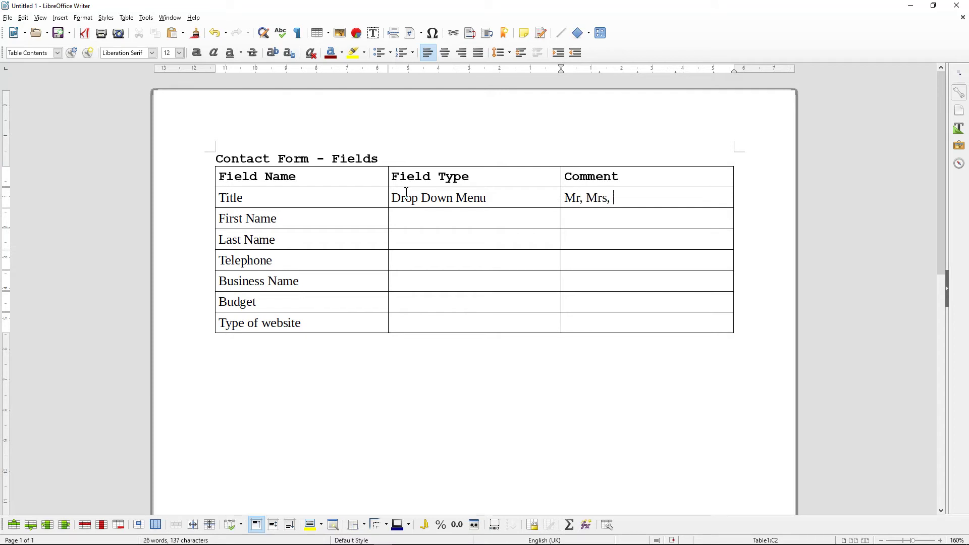
{"action": "type", "text": "Miss, Dr"}
{"action": "left_click_drag", "start_coordinate": [392, 198], "coordinate": [488, 197]}
{"action": "left_click_drag", "start_coordinate": [244, 197], "coordinate": [216, 196]}
{"action": "left_click", "coordinate": [270, 218]}
Step: Set First Name, Last Name and Telephone field types to Text Field
{"action": "left_click", "coordinate": [410, 218]}
{"action": "type", "text": "Text Fields"}
{"action": "key", "text": "BackSpace"}
{"action": "key", "text": "BackSpace"}
{"action": "key", "text": "BackSpace"}
{"action": "key", "text": "BackSpace"}
{"action": "key", "text": "BackSpace"}
{"action": "type", "text": "ield"}
{"action": "key", "text": "ctrl+shift+Left"}
{"action": "key", "text": "ctrl+shift+Left"}
{"action": "key", "text": "ctrl+c"}
{"action": "left_click", "coordinate": [413, 238]}
{"action": "key", "text": "ctrl+v"}
{"action": "left_click", "coordinate": [419, 261]}
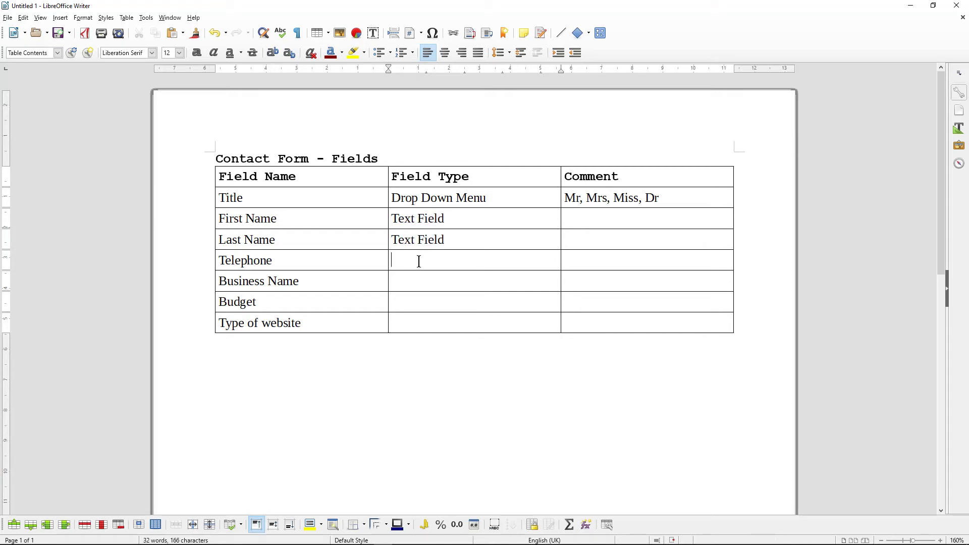
{"action": "key", "text": "ctrl+v"}
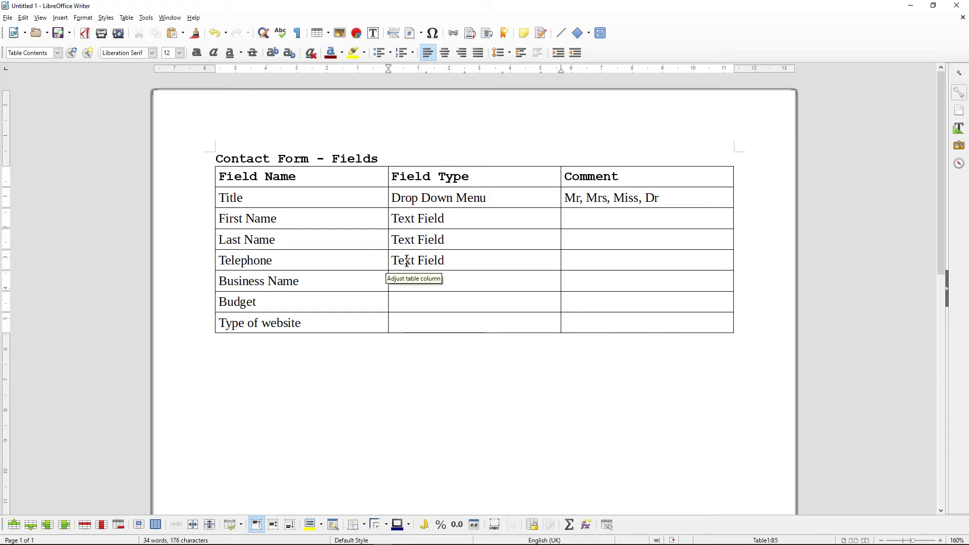
Step: Comment Telephone 'Number Values Only' and set Business Name's field type to Text Field
{"action": "left_click", "coordinate": [571, 259]}
{"action": "type", "text": "Numbr"}
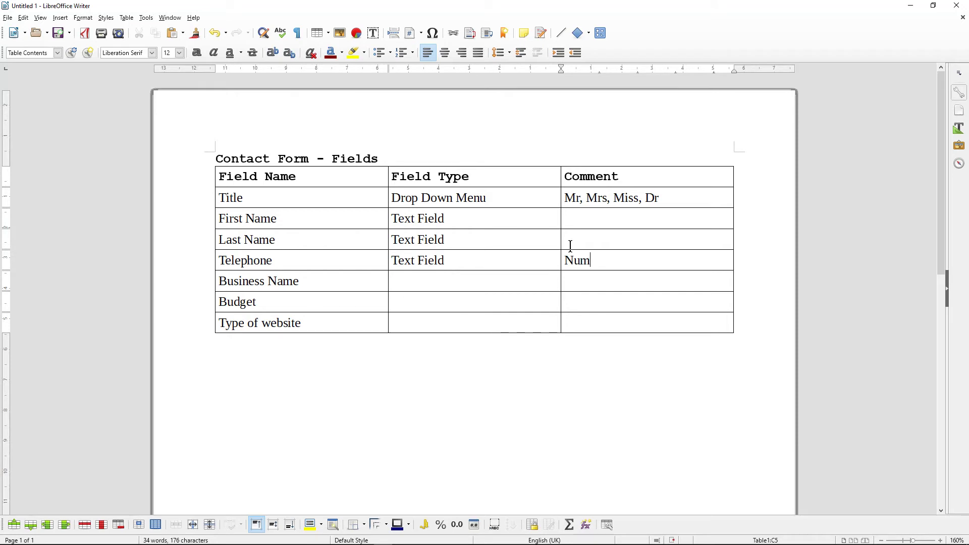
{"action": "key", "text": "BackSpace"}
{"action": "key", "text": "BackSpace"}
{"action": "type", "text": "er Values Only"}
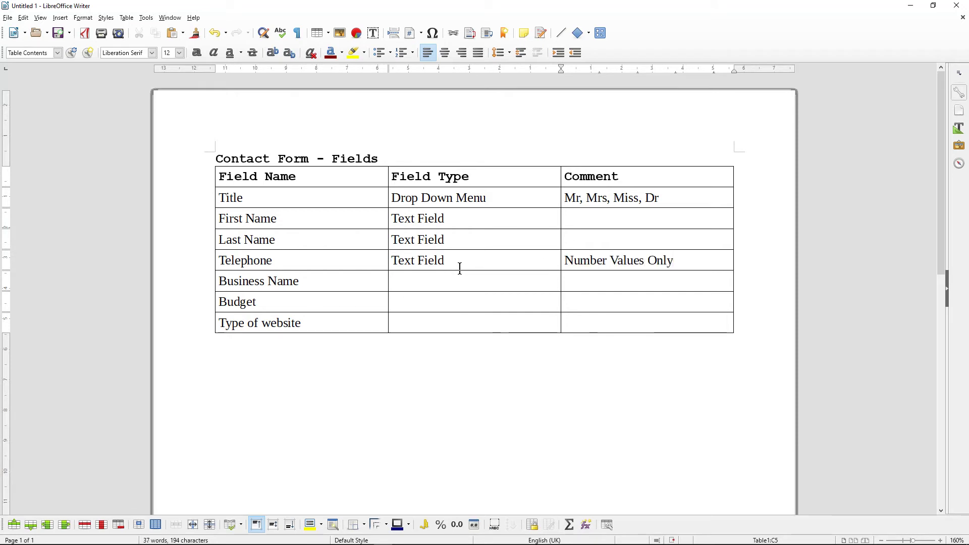
{"action": "left_click", "coordinate": [416, 277]}
{"action": "key", "text": "ctrl+v"}
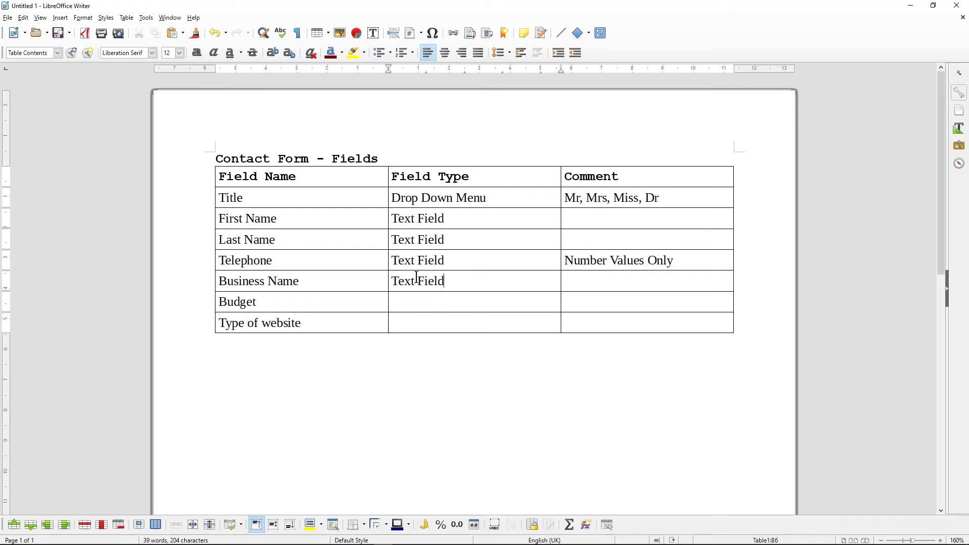
Step: Give Budget the type Drop Down Menu with comment '£0-500, £500-£100'
{"action": "left_click", "coordinate": [406, 303]}
{"action": "type", "text": "Drop Dwown Menu"}
{"action": "key", "text": "Tab"}
{"action": "type", "text": "£0-500, £500"}
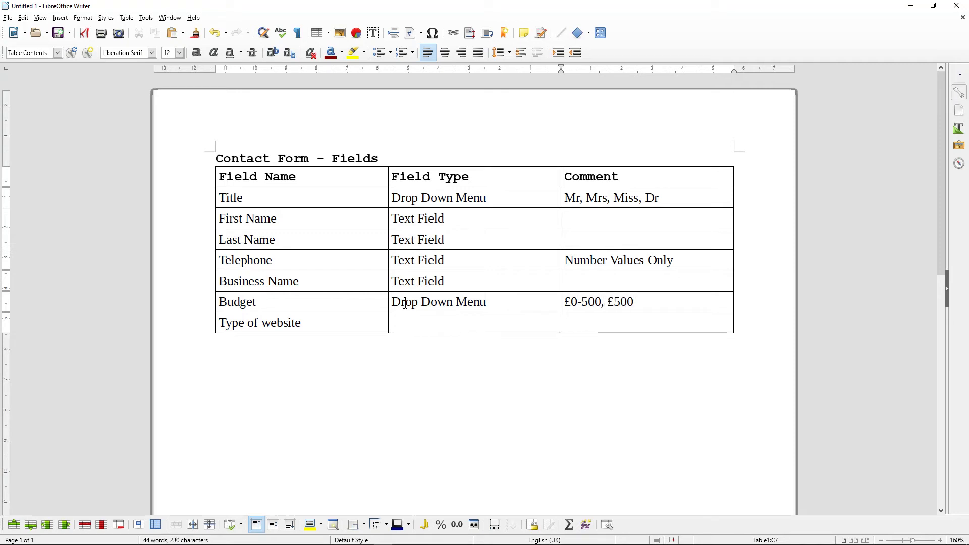
{"action": "type", "text": "-£1000"}
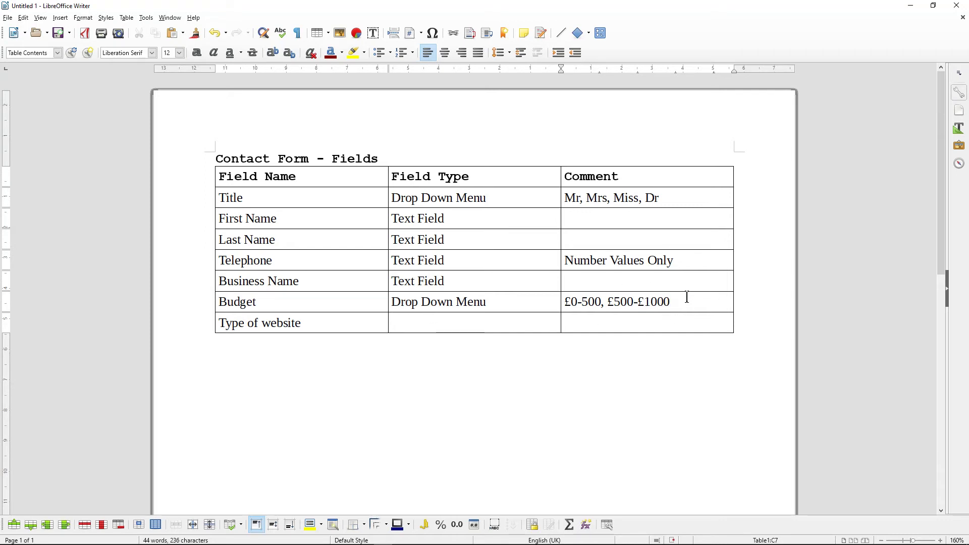
Step: Give Type of website a Drop Down Menu commented 'Business Website, Ecommerce Website, Custom Website'
{"action": "left_click", "coordinate": [373, 322]}
{"action": "left_click", "coordinate": [413, 322]}
{"action": "type", "text": "Down"}
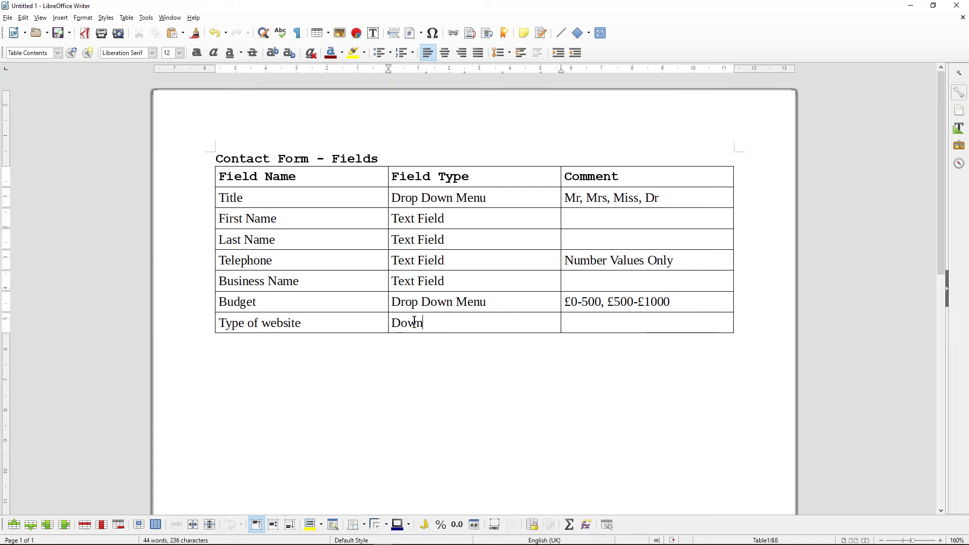
{"action": "type", "text": " Down Menu"}
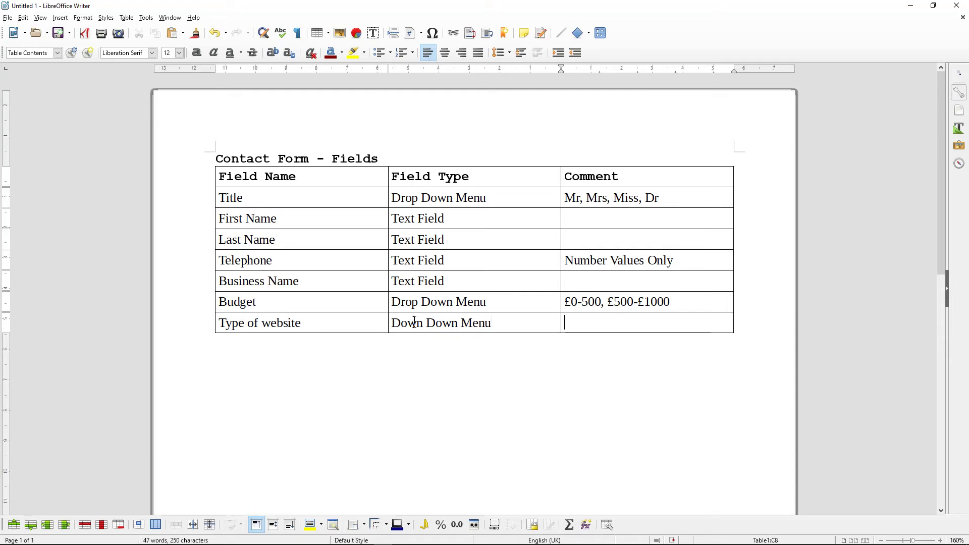
{"action": "type", "text": "Business Wbi"}
{"action": "key", "text": "BackSpace"}
{"action": "key", "text": "BackSpace"}
{"action": "type", "text": "ebsite, Ecommerce"}
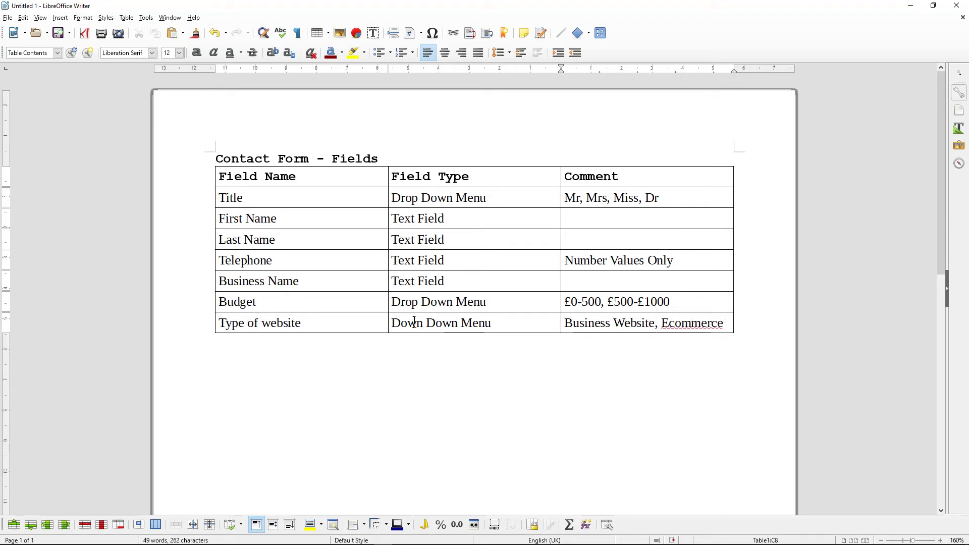
{"action": "type", "text": " Website, Cus"}
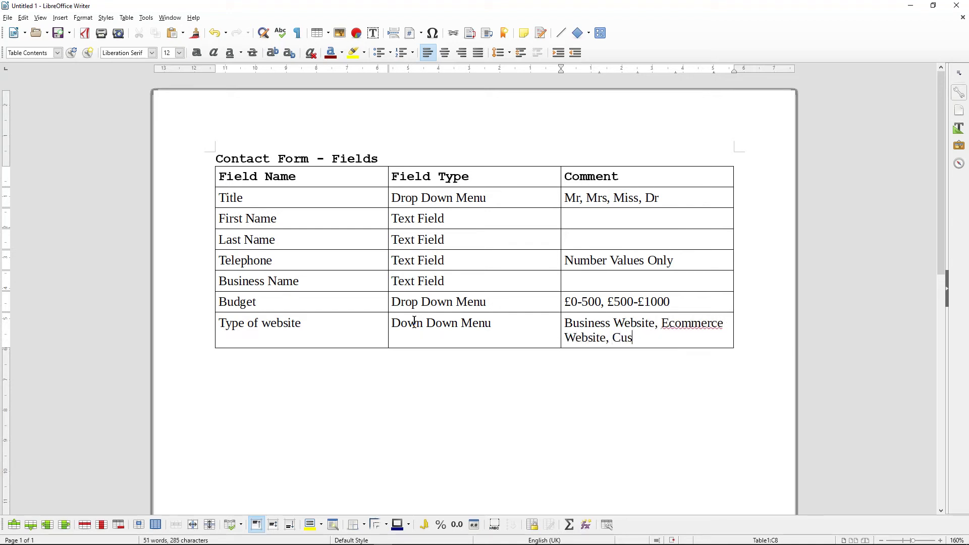
{"action": "type", "text": "tom Website"}
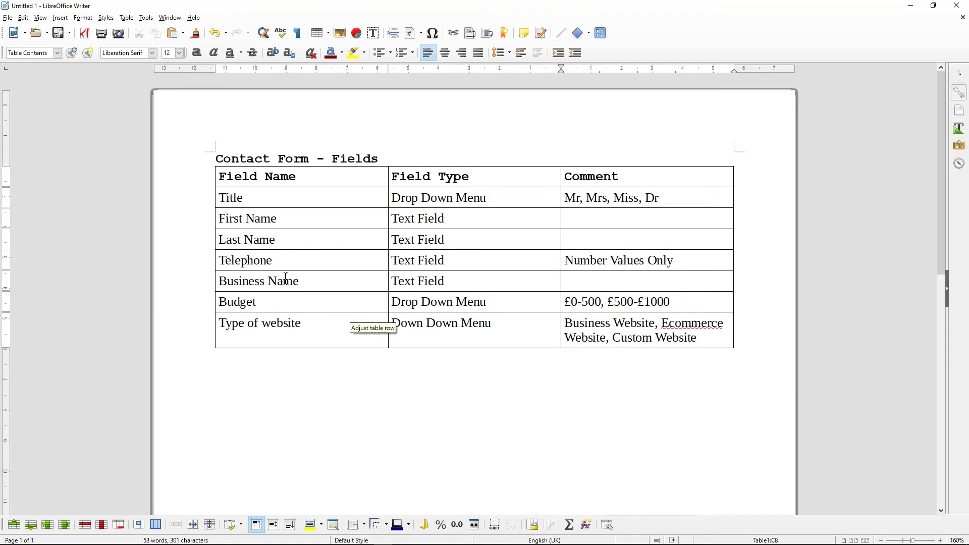
Step: Save as 'how to create tables in Libre Office Writer - 01.odt' in the Desktop table-tutorial folder
{"action": "left_click", "coordinate": [65, 37]}
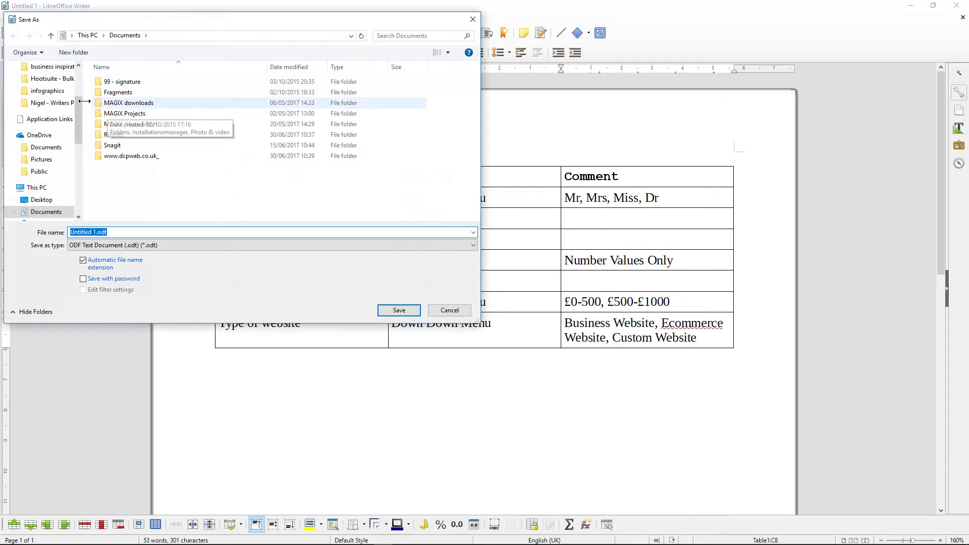
{"action": "scroll", "coordinate": [51, 96], "scroll_direction": "up", "scroll_amount": 5}
{"action": "left_click", "coordinate": [41, 86]}
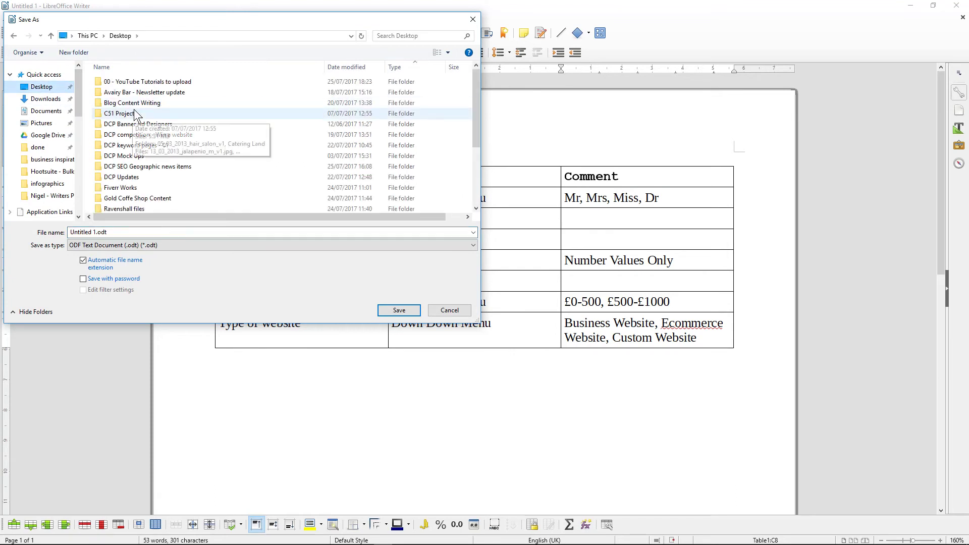
{"action": "double_click", "coordinate": [136, 83]}
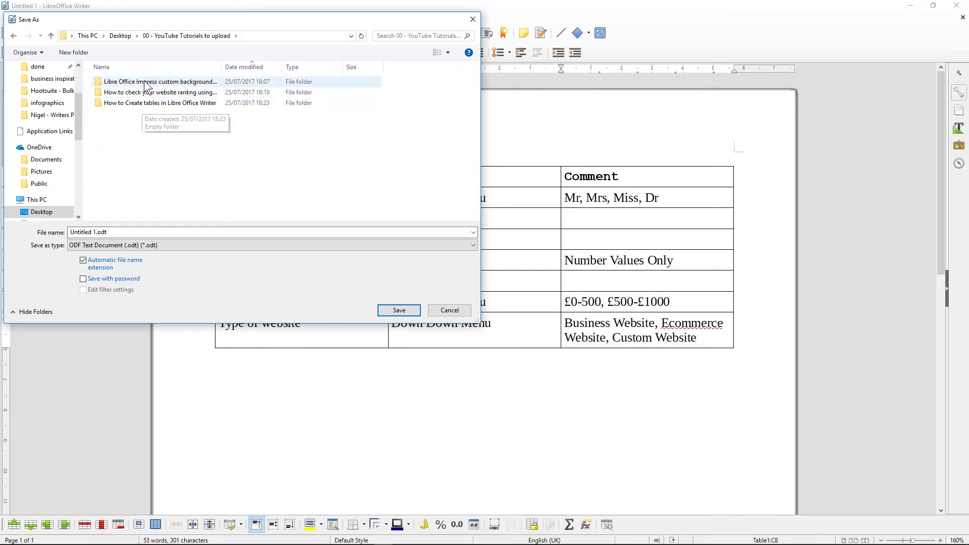
{"action": "double_click", "coordinate": [144, 104]}
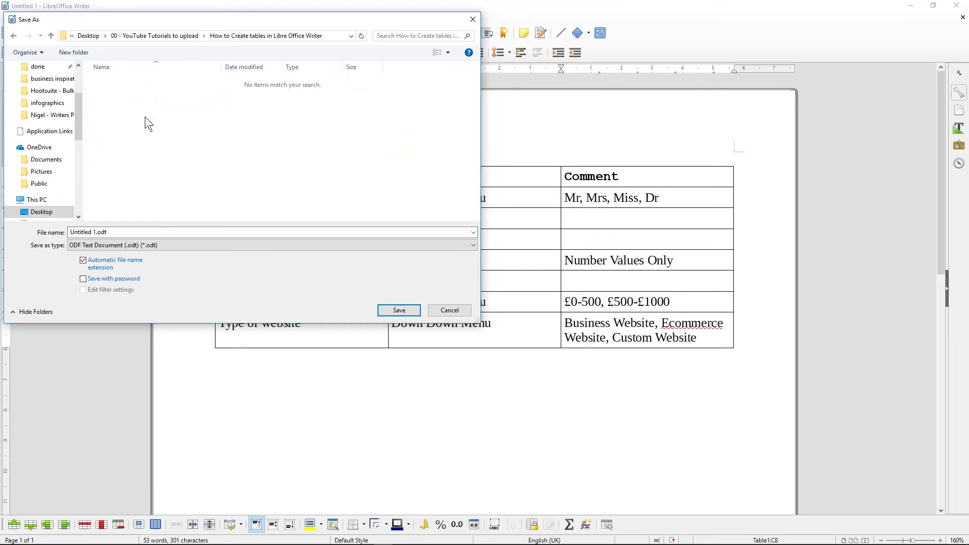
{"action": "left_click", "coordinate": [121, 231]}
{"action": "type", "text": "ho"}
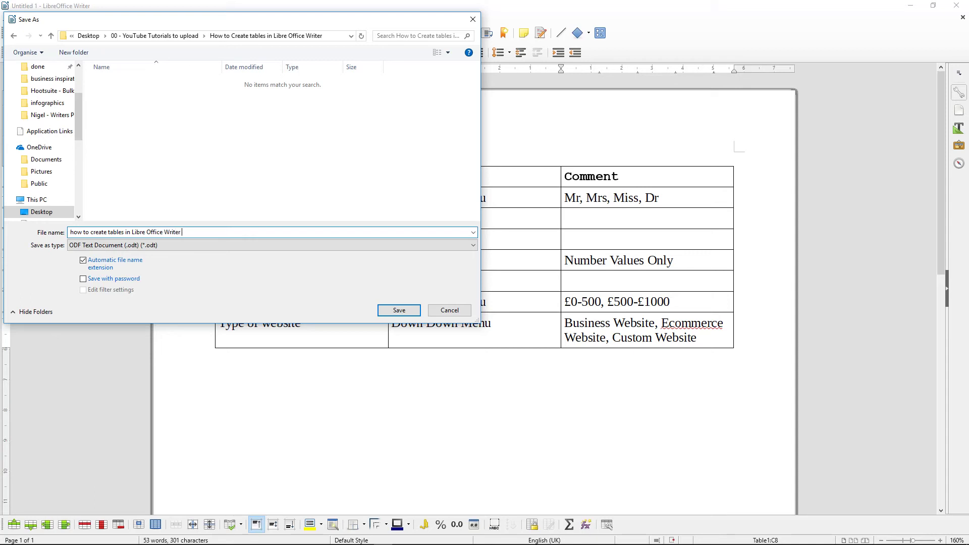
{"action": "key", "text": "Return"}
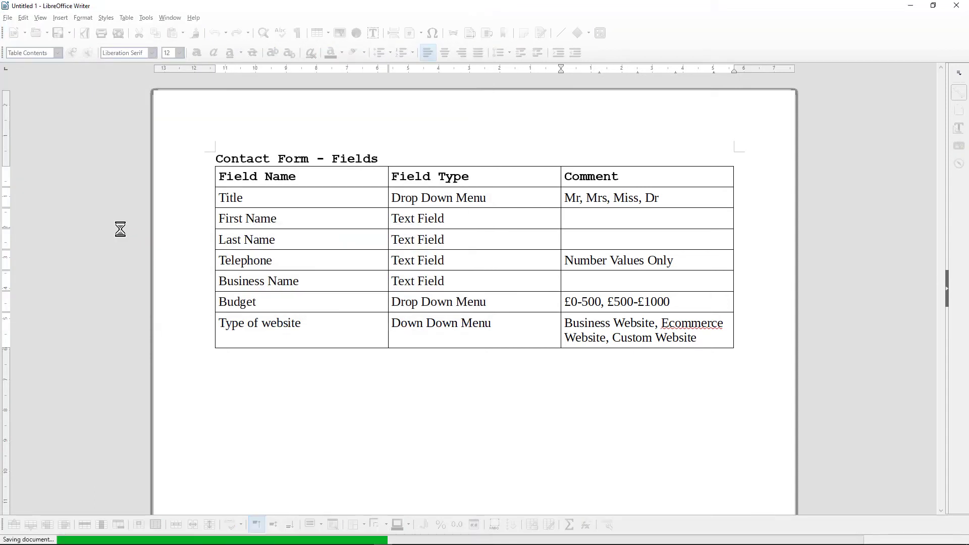
Step: Give the table's header row a cyan background
{"action": "left_click", "coordinate": [210, 177]}
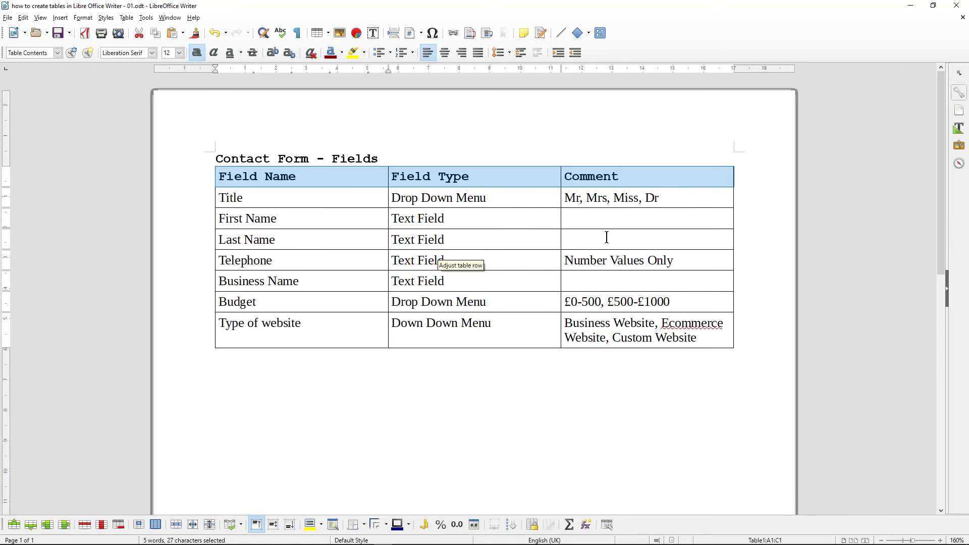
{"action": "left_click", "coordinate": [320, 524]}
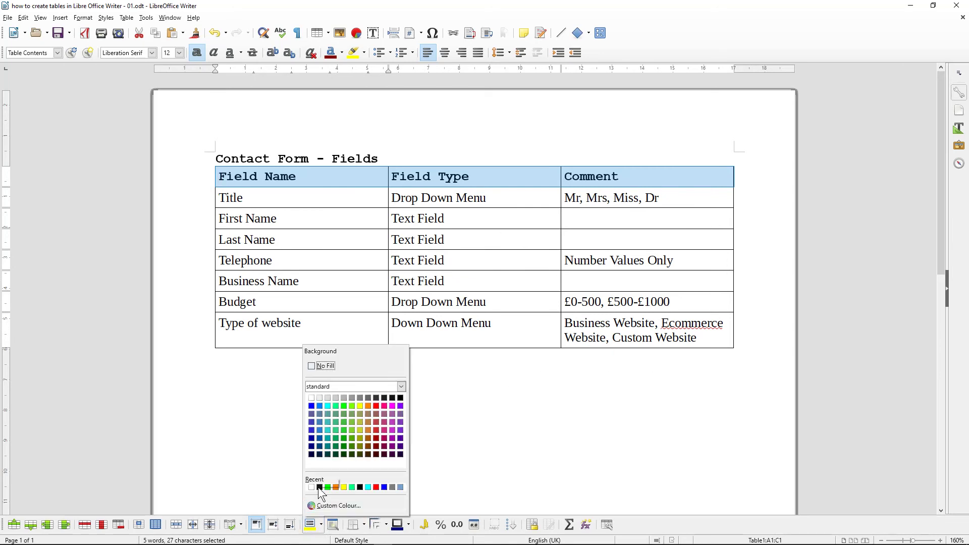
{"action": "left_click", "coordinate": [327, 406]}
Step: Fill the body rows from Title downward with a yellow background and reselect them
{"action": "left_click_drag", "start_coordinate": [230, 198], "coordinate": [588, 332]}
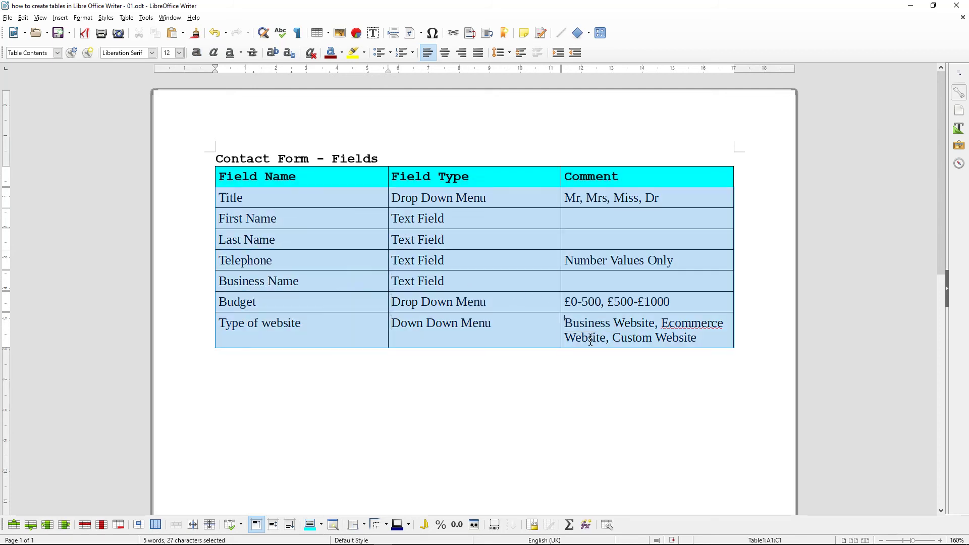
{"action": "left_click", "coordinate": [323, 528]}
{"action": "left_click", "coordinate": [350, 487]}
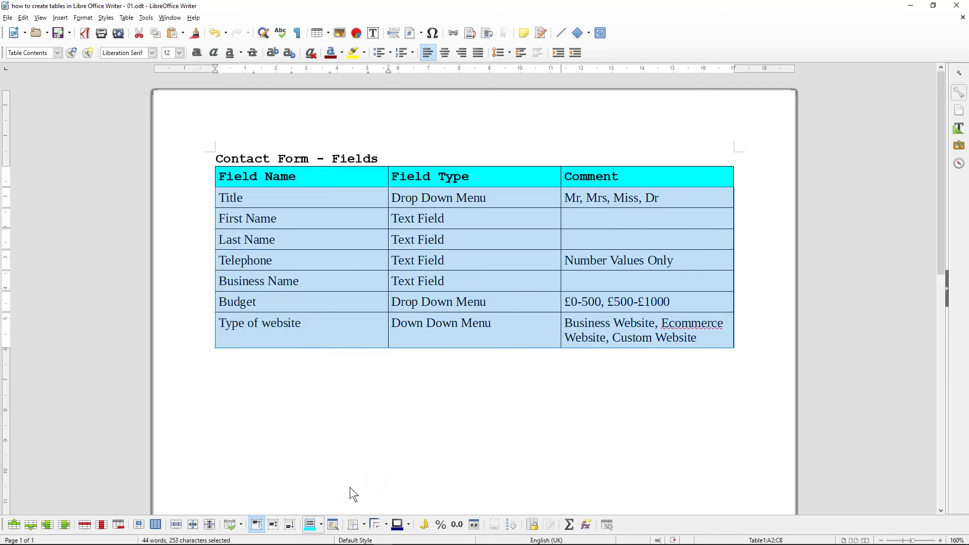
{"action": "left_click", "coordinate": [339, 366]}
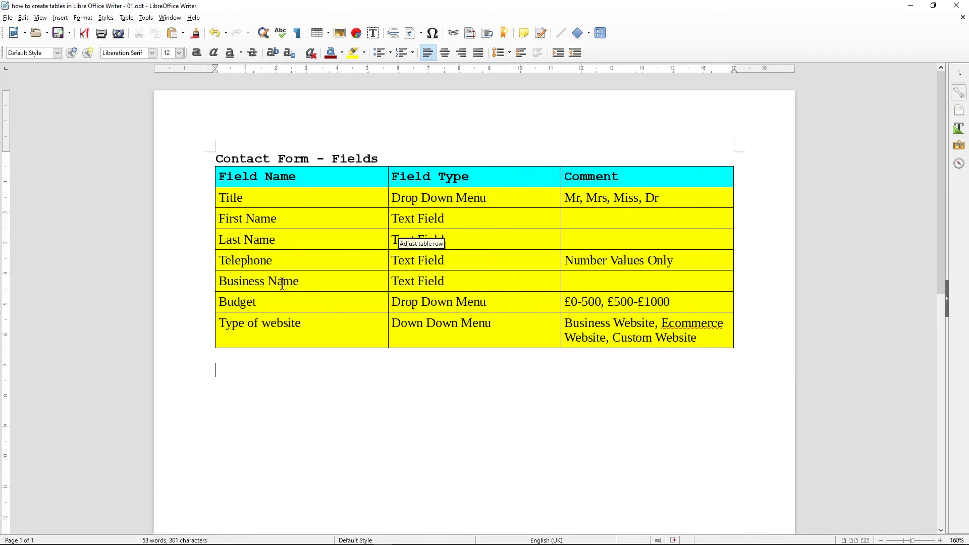
{"action": "left_click", "coordinate": [209, 199]}
{"action": "left_click", "coordinate": [210, 325], "text": "shift"}
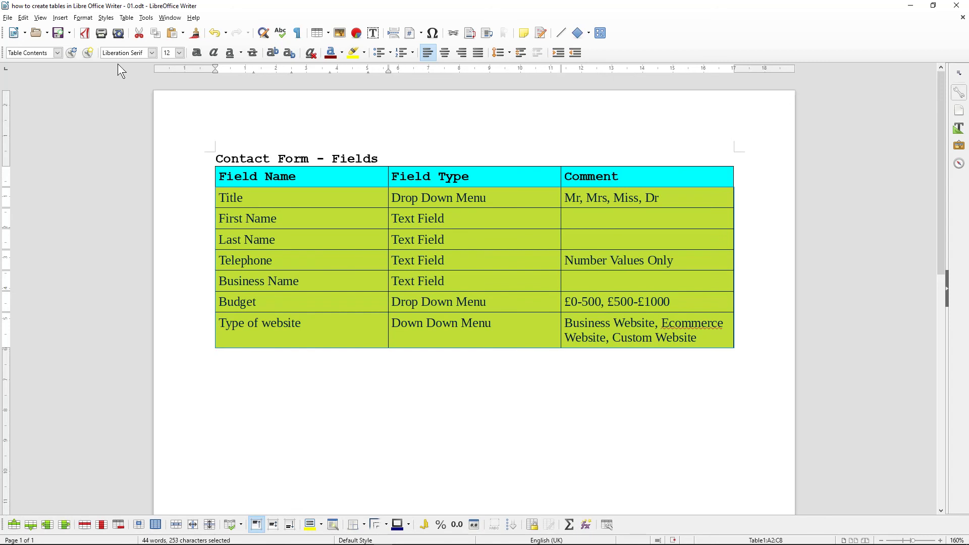
Step: Try Limousine, then settle on ABeeZee as the body rows' font
{"action": "left_click", "coordinate": [152, 52]}
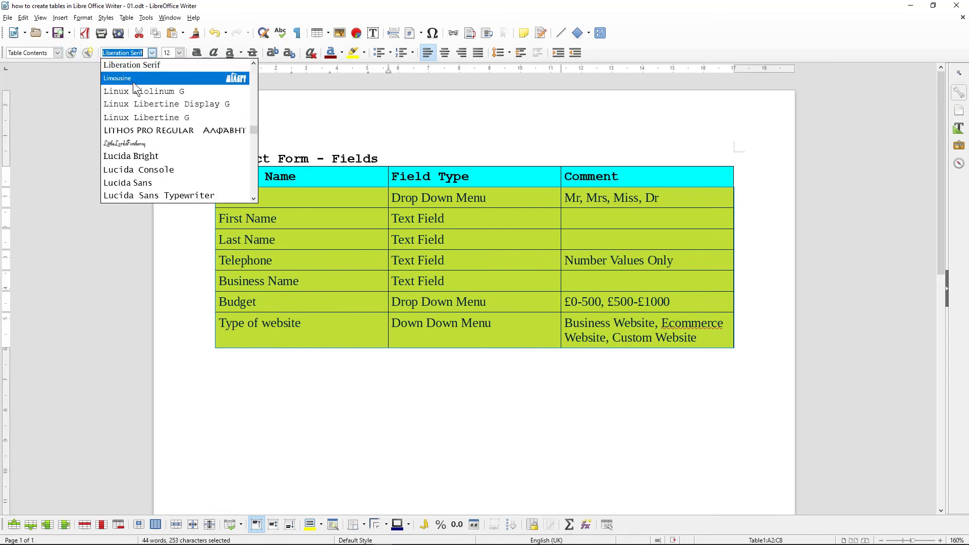
{"action": "left_click", "coordinate": [131, 77]}
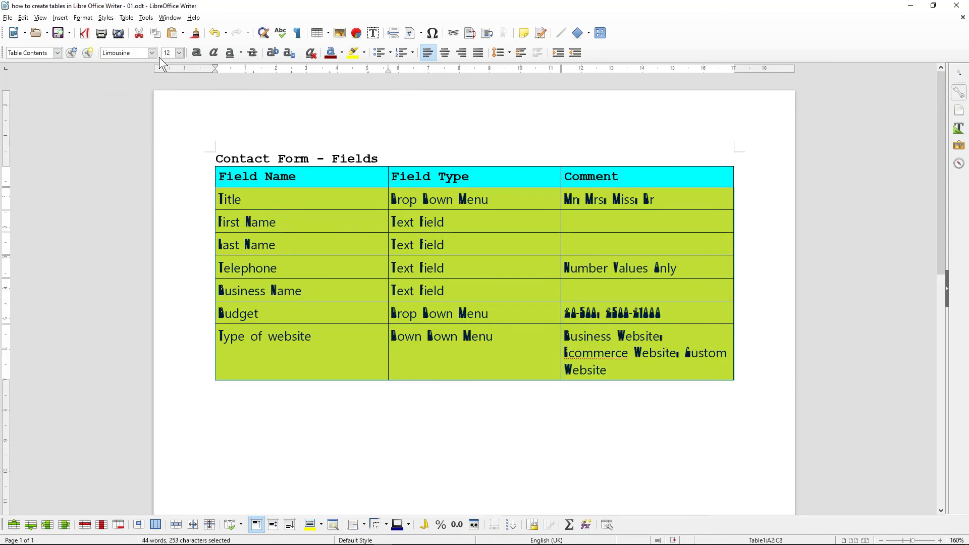
{"action": "left_click", "coordinate": [152, 53]}
{"action": "left_click", "coordinate": [133, 92]}
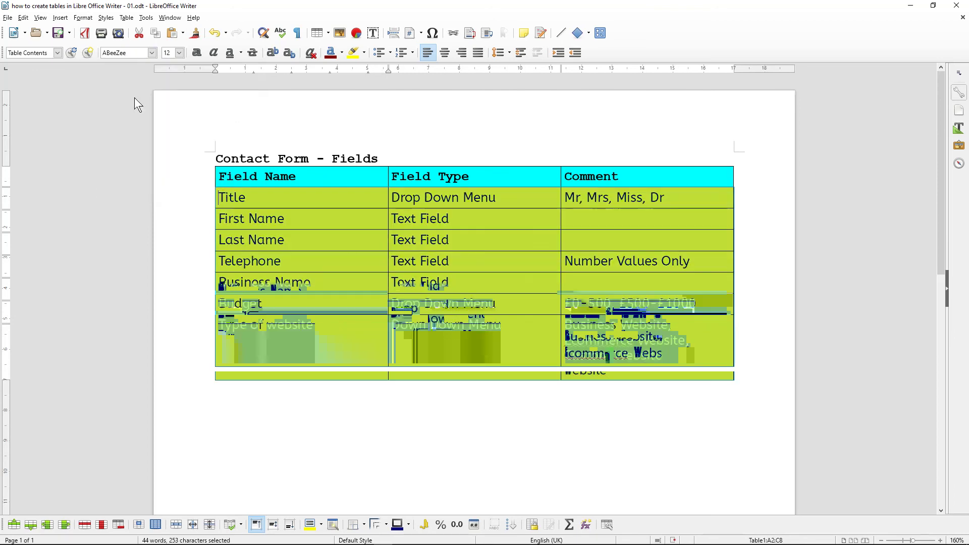
{"action": "left_click", "coordinate": [316, 230]}
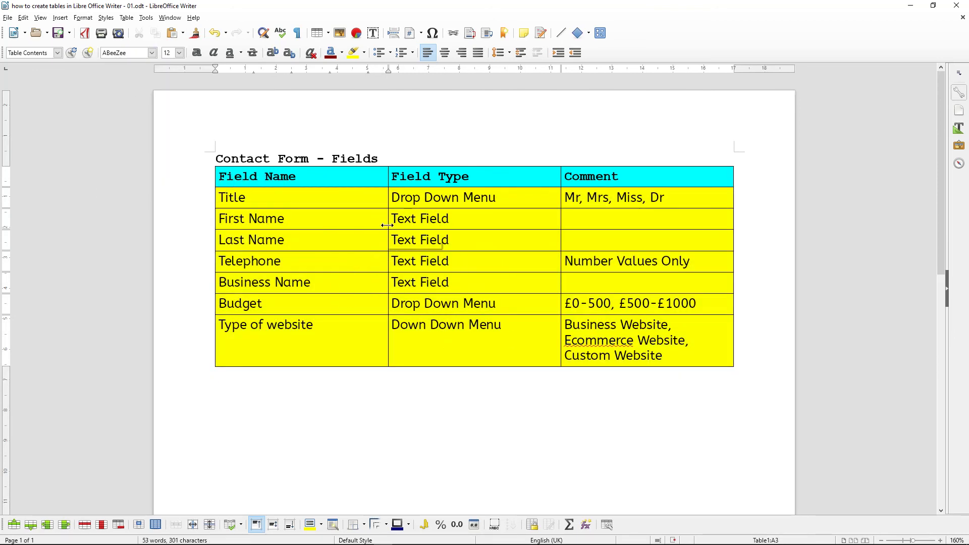
Step: Drag the column borders to shrink Field Name and Field Type, widening Comment
{"action": "left_click_drag", "start_coordinate": [387, 200], "coordinate": [291, 197]}
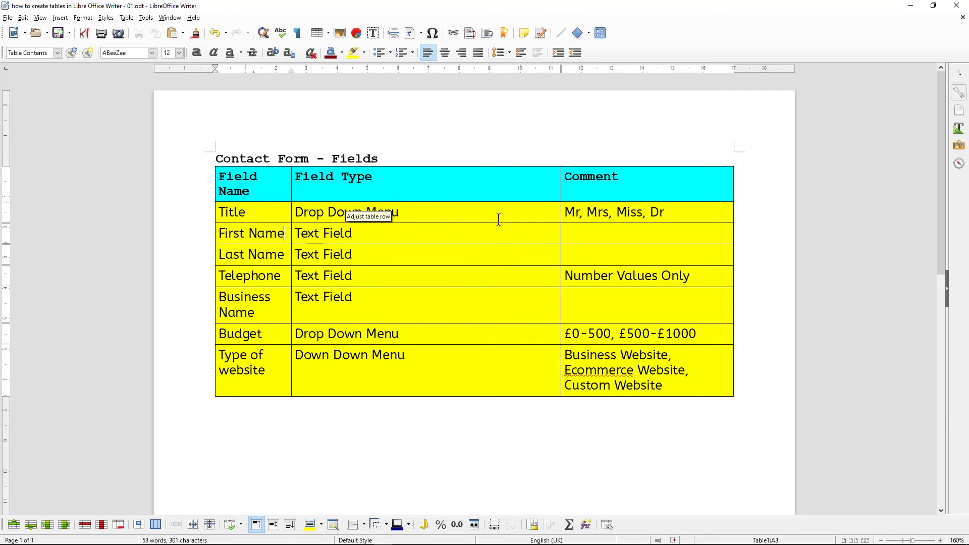
{"action": "left_click_drag", "start_coordinate": [559, 190], "coordinate": [584, 190]}
{"action": "left_click_drag", "start_coordinate": [290, 186], "coordinate": [375, 176]}
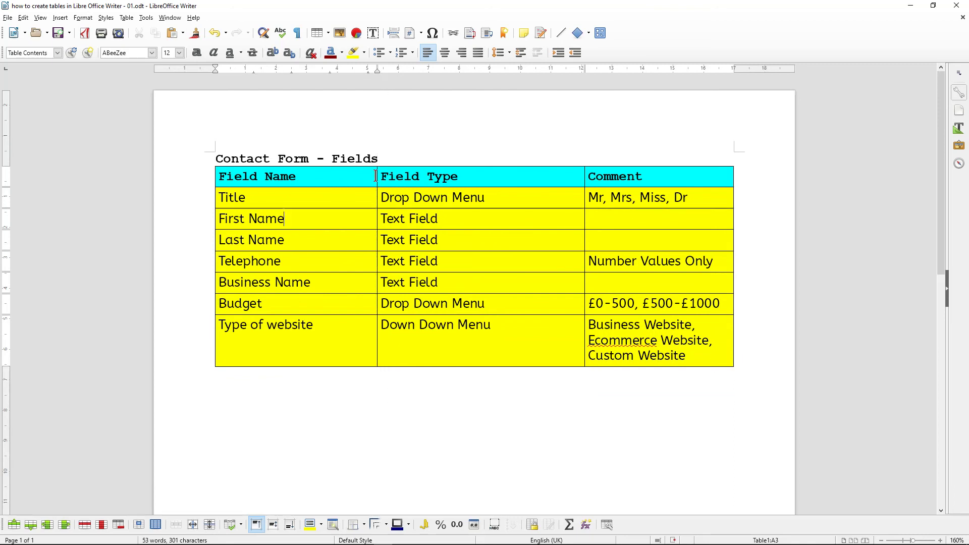
{"action": "left_click_drag", "start_coordinate": [585, 178], "coordinate": [509, 177]}
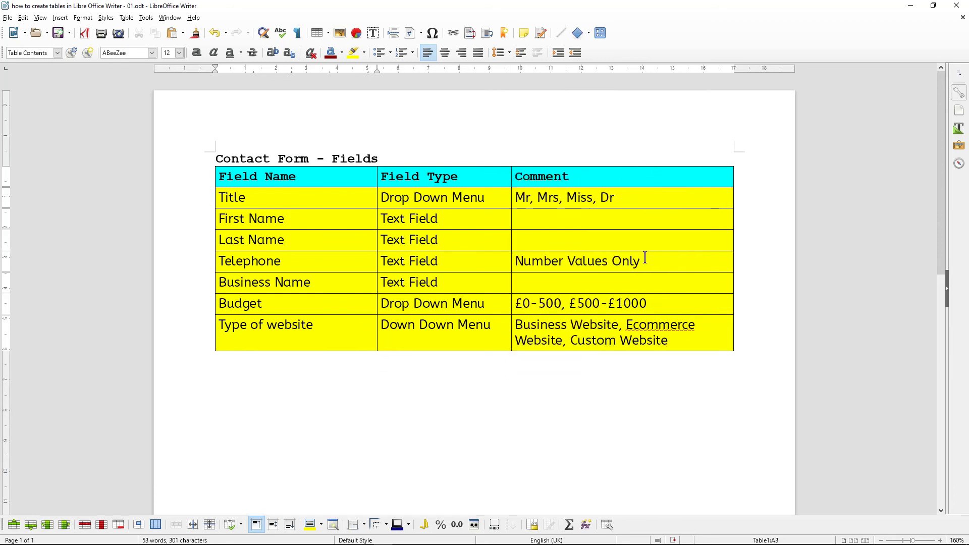
{"action": "left_click_drag", "start_coordinate": [377, 178], "coordinate": [322, 177]}
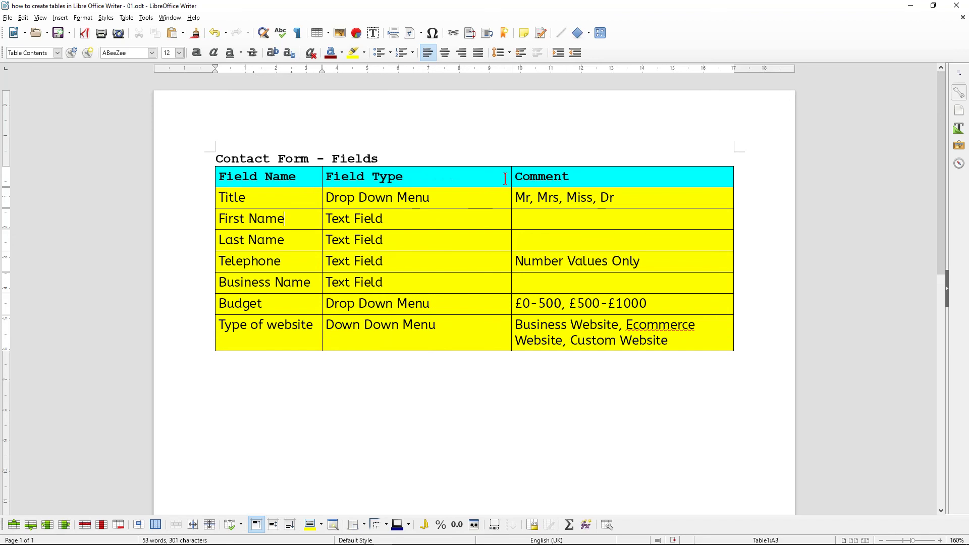
{"action": "left_click_drag", "start_coordinate": [511, 178], "coordinate": [444, 177]}
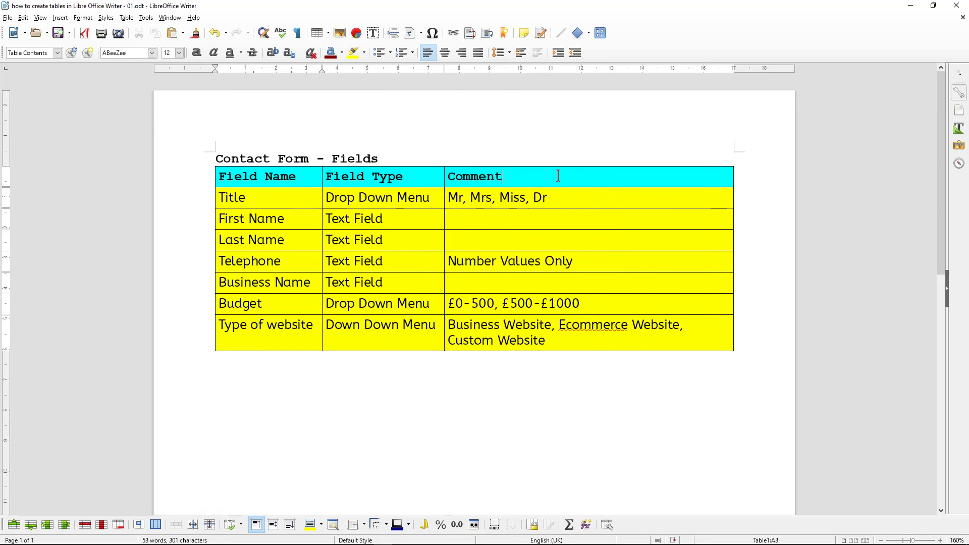
Step: Insert a new column after Comment and widen Comment into it
{"action": "left_click", "coordinate": [65, 525]}
{"action": "left_click_drag", "start_coordinate": [549, 220], "coordinate": [628, 223]}
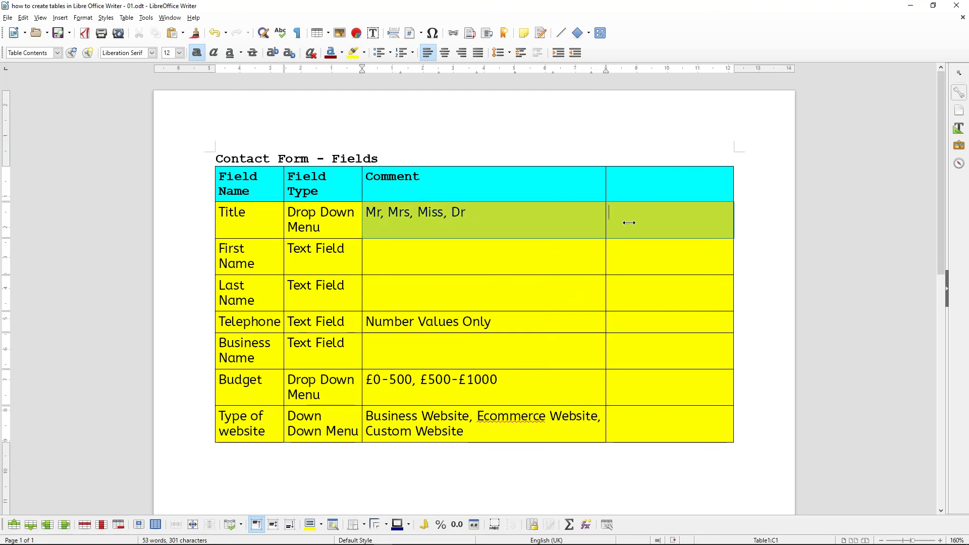
{"action": "left_click", "coordinate": [692, 379]}
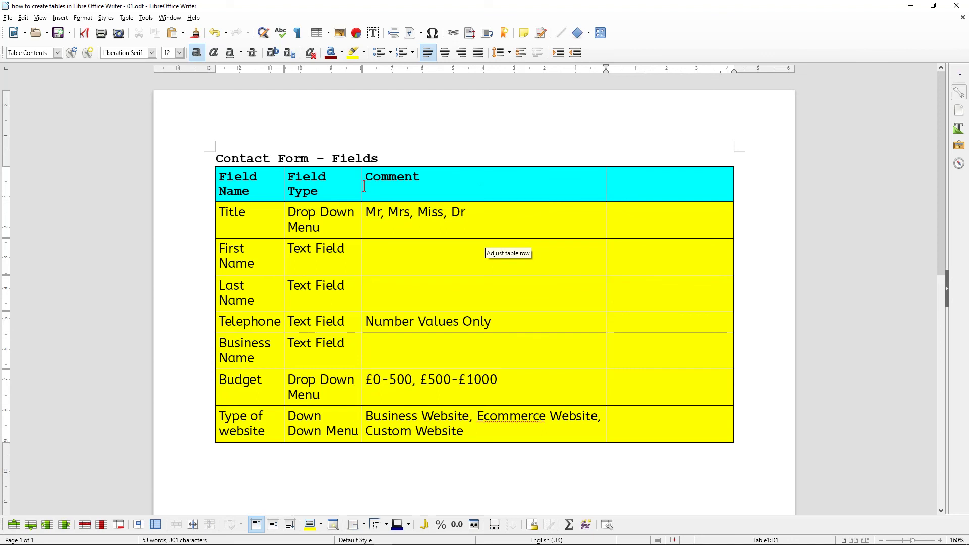
Step: Widen the Field Name and Field Type columns so their labels fit on one line
{"action": "left_click_drag", "start_coordinate": [362, 186], "coordinate": [407, 190]}
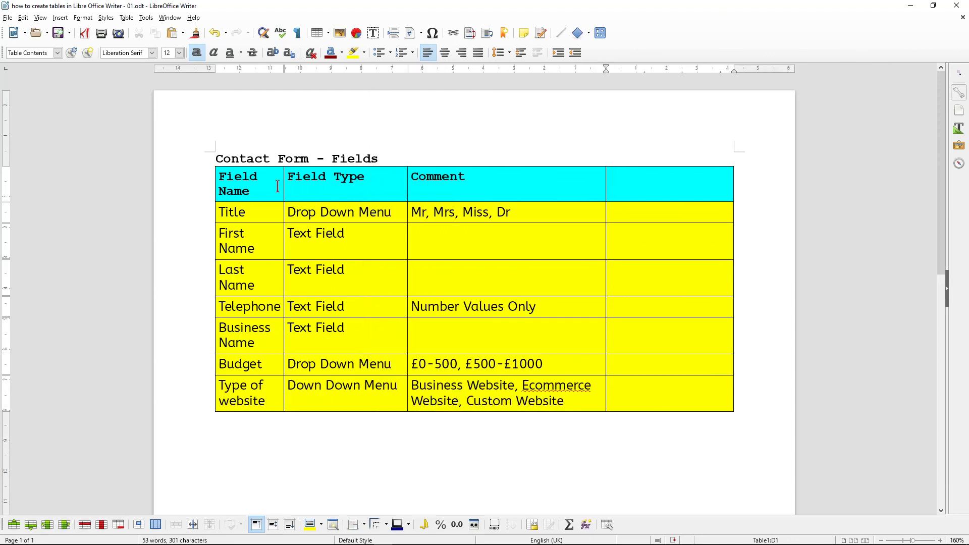
{"action": "left_click_drag", "start_coordinate": [284, 184], "coordinate": [326, 181]}
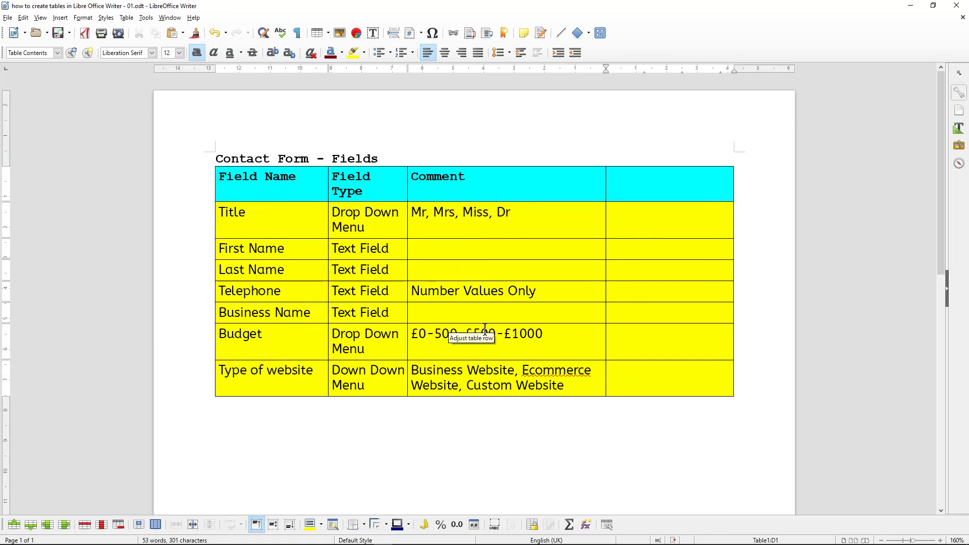
{"action": "left_click_drag", "start_coordinate": [409, 191], "coordinate": [453, 186]}
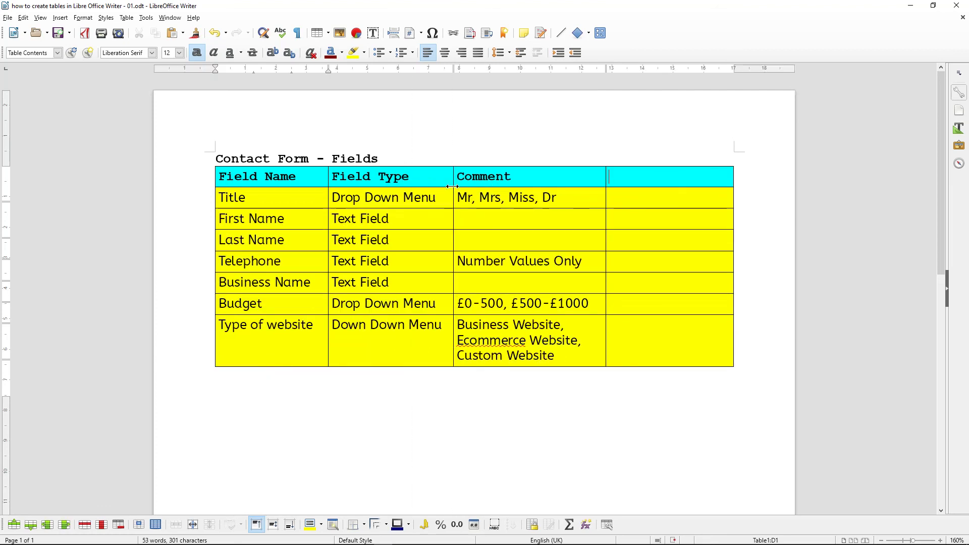